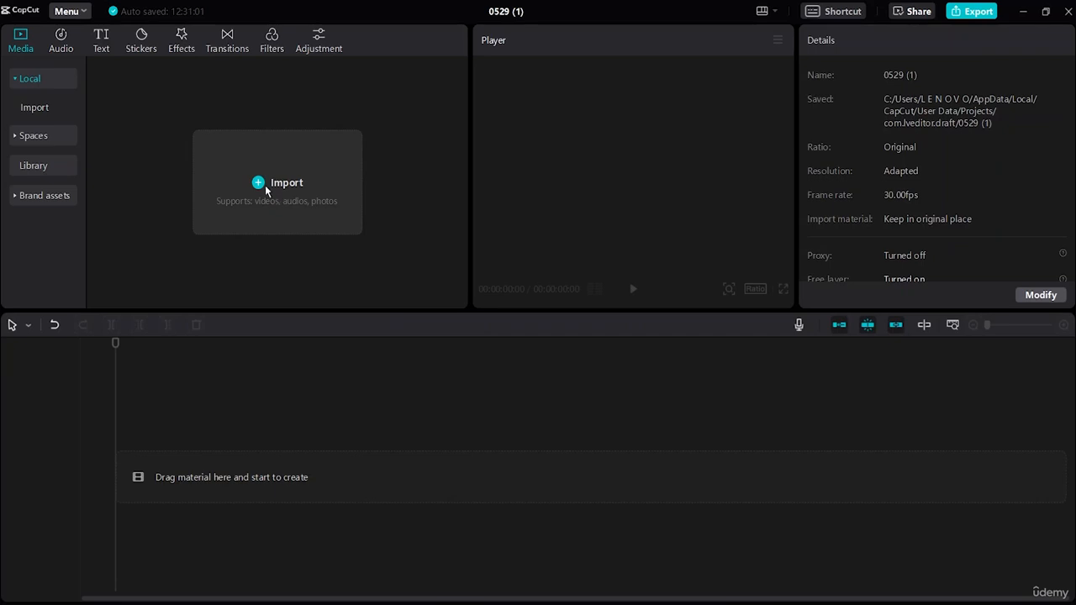
left_click(265, 192)
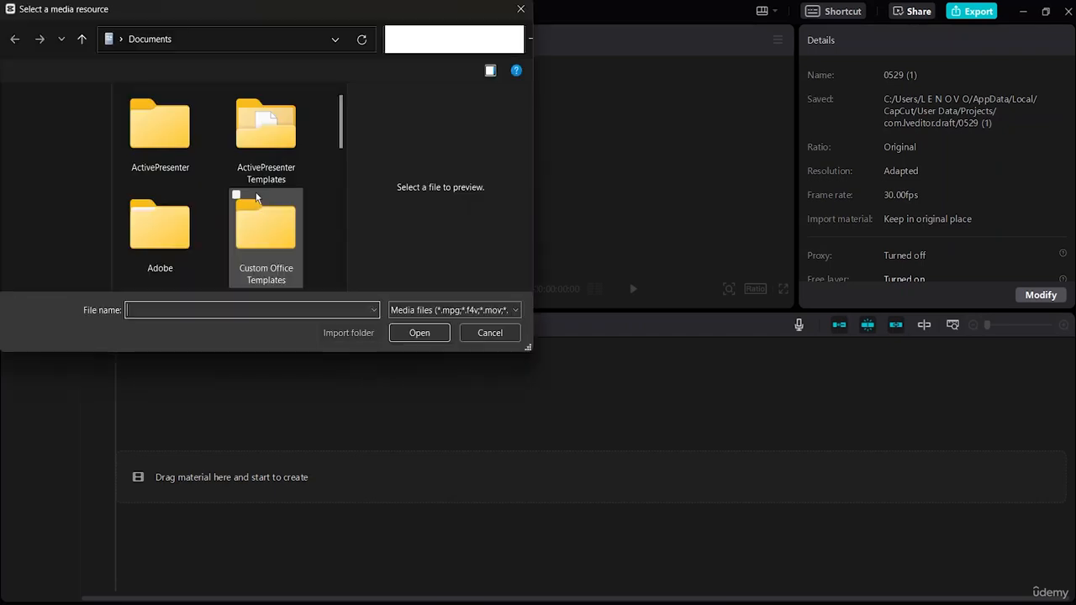
scroll(61, 233, "down", 2)
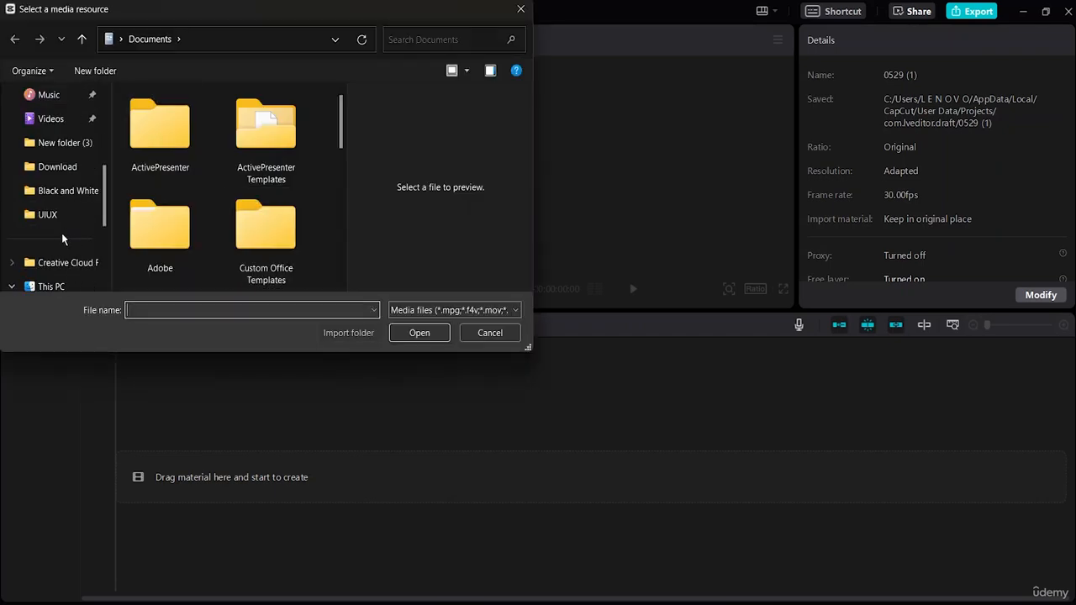
left_click(58, 168)
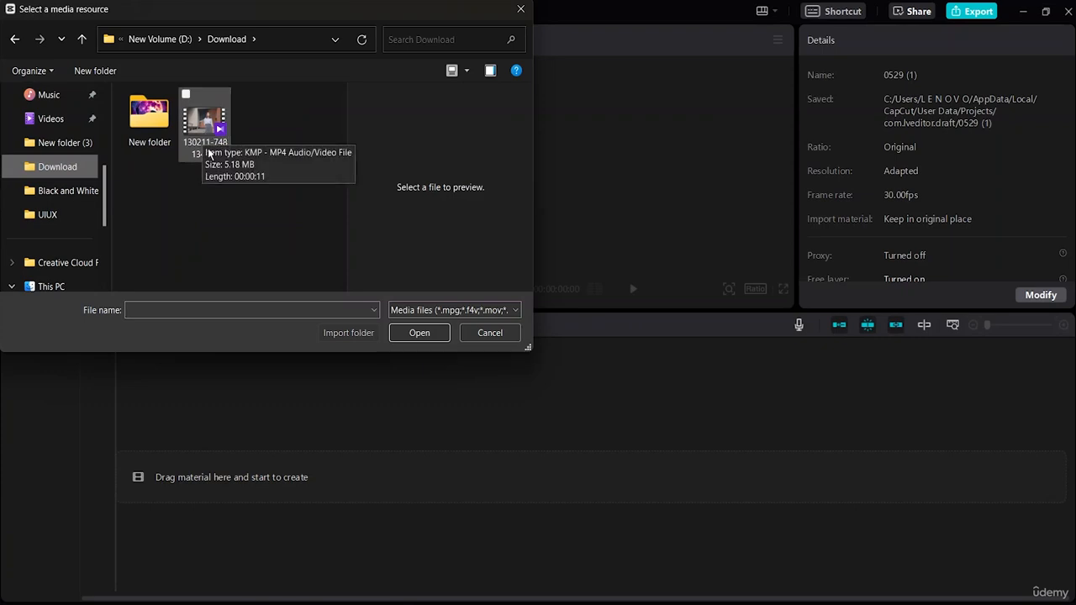
left_click(207, 141)
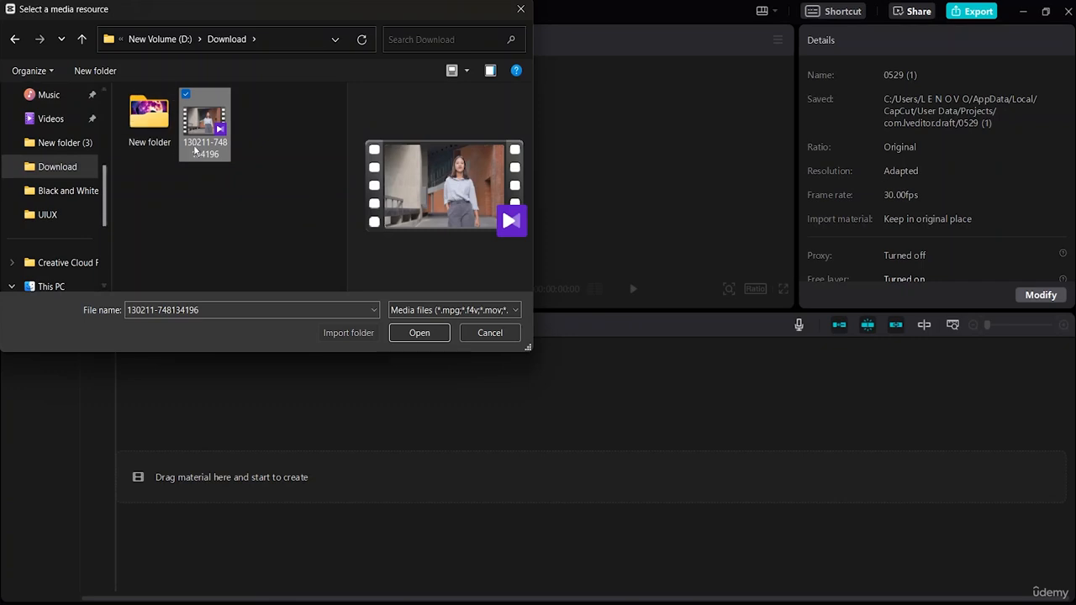
left_click(420, 333)
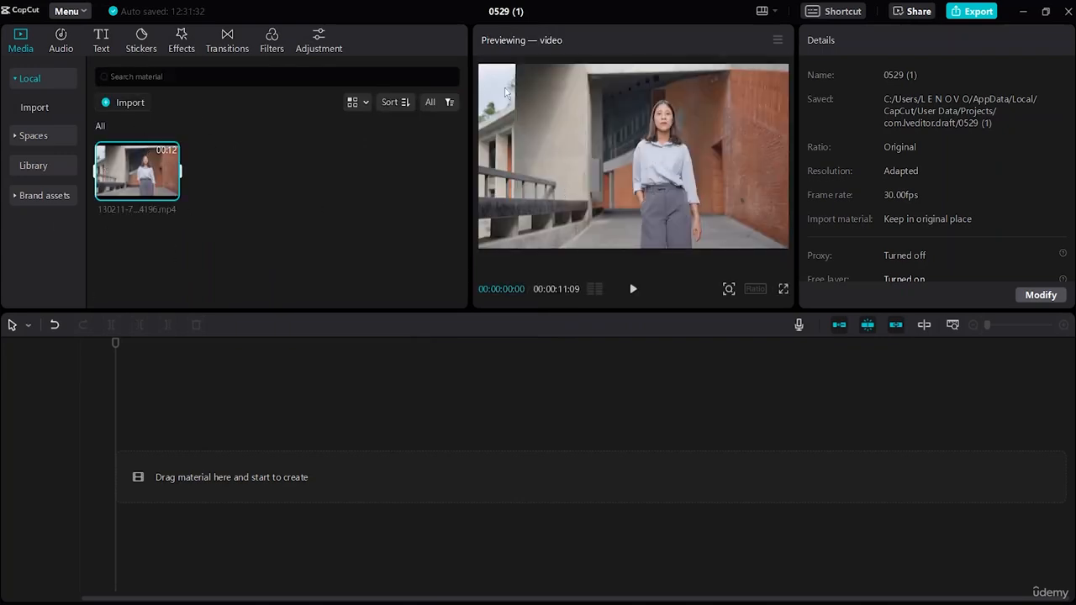
Open the project settings for modification and set the frame rate to 60.00 fps
scroll(878, 163, "down", 1)
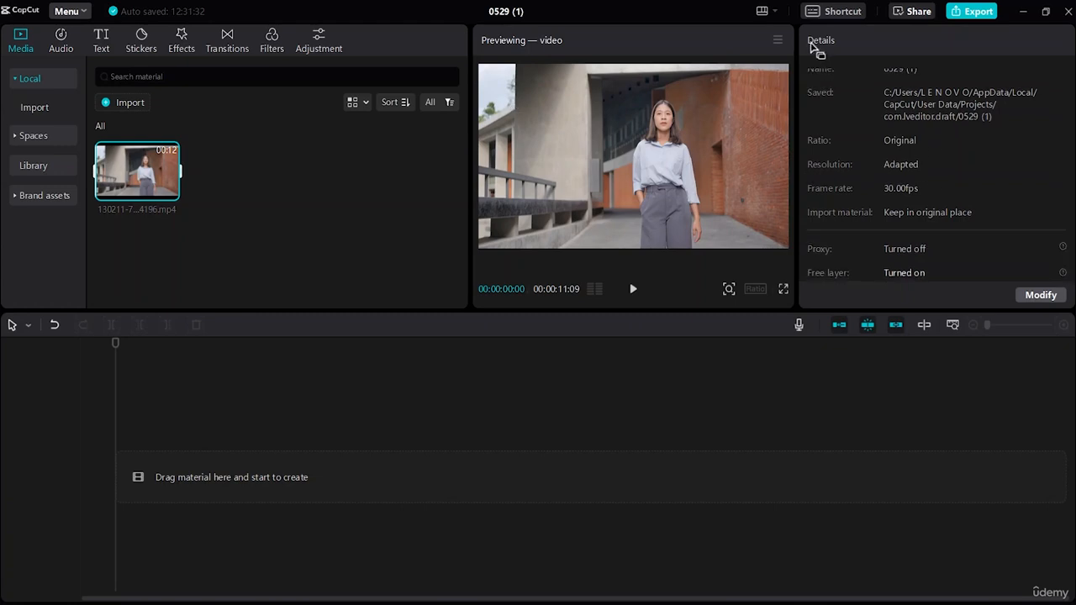
left_click(1033, 296)
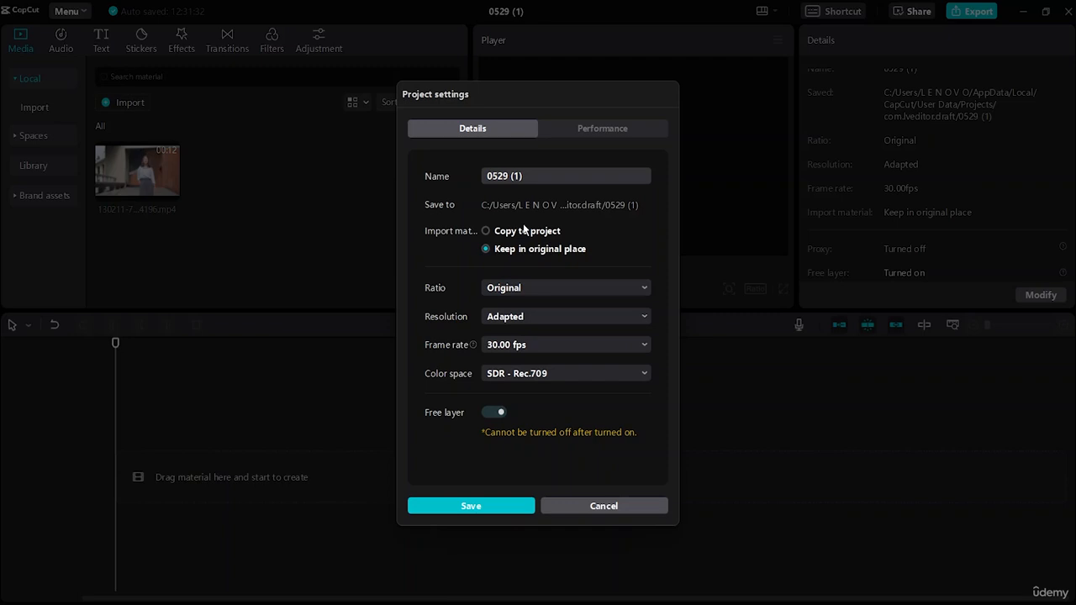
left_click(521, 318)
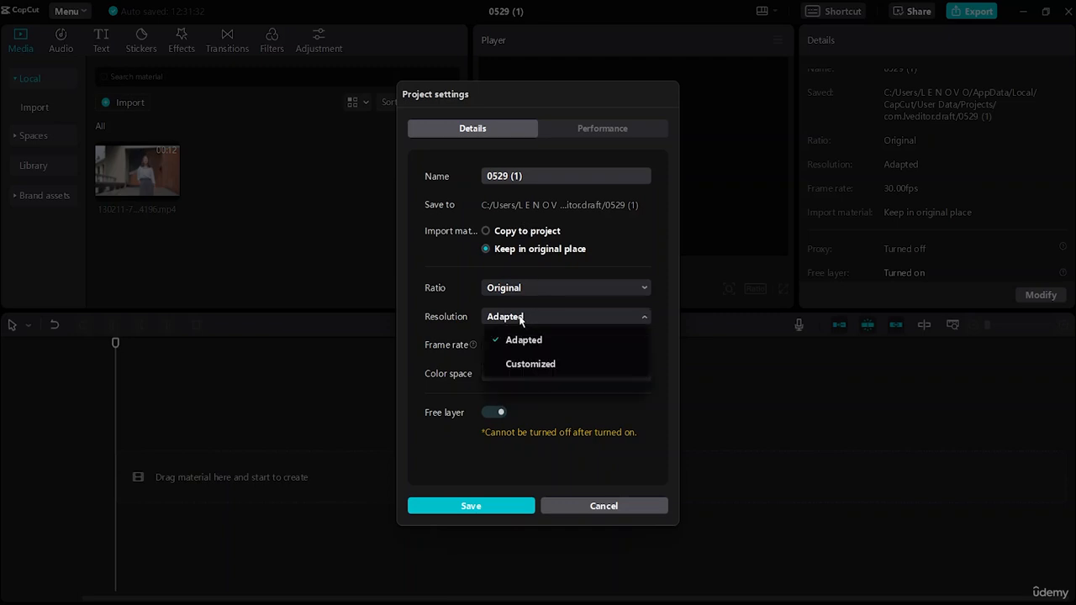
left_click(521, 317)
left_click(538, 343)
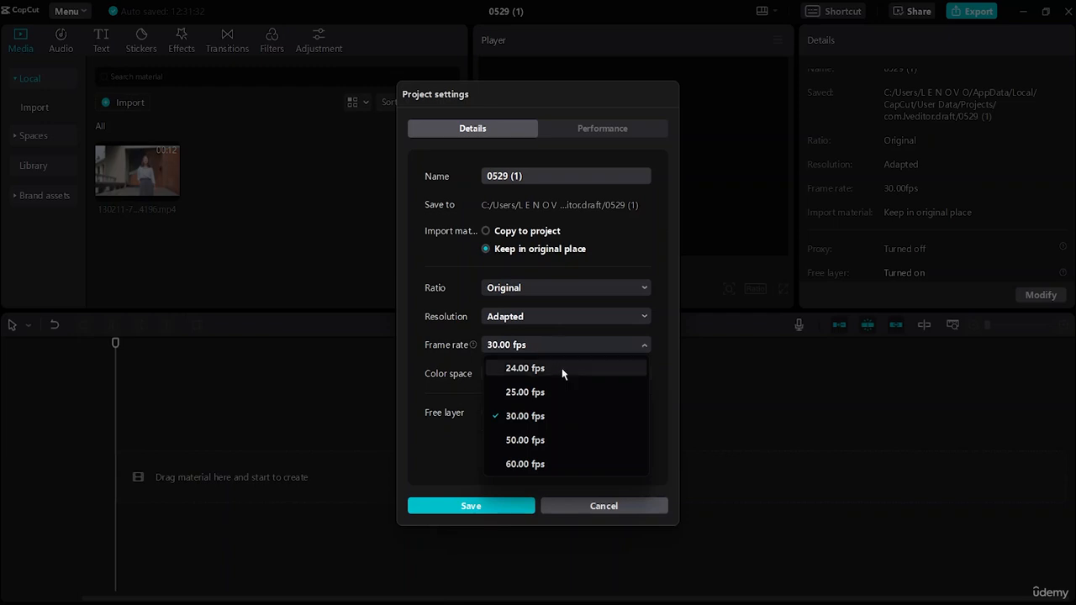
left_click(543, 467)
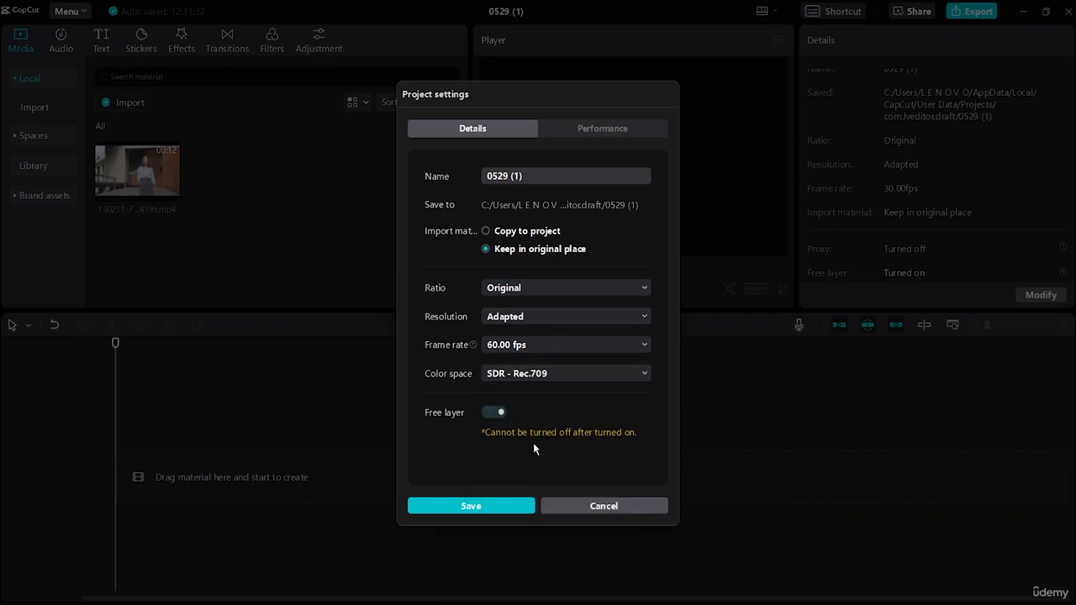
Check the available aspect ratios, keeping Original, and rename the project as Edit 1
left_click(531, 289)
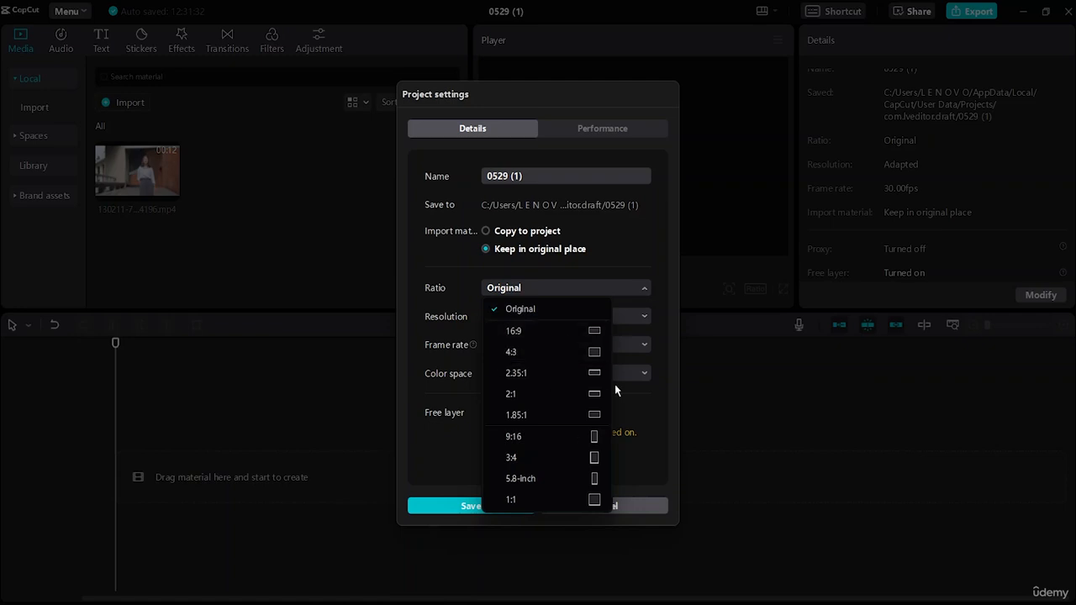
left_click(547, 289)
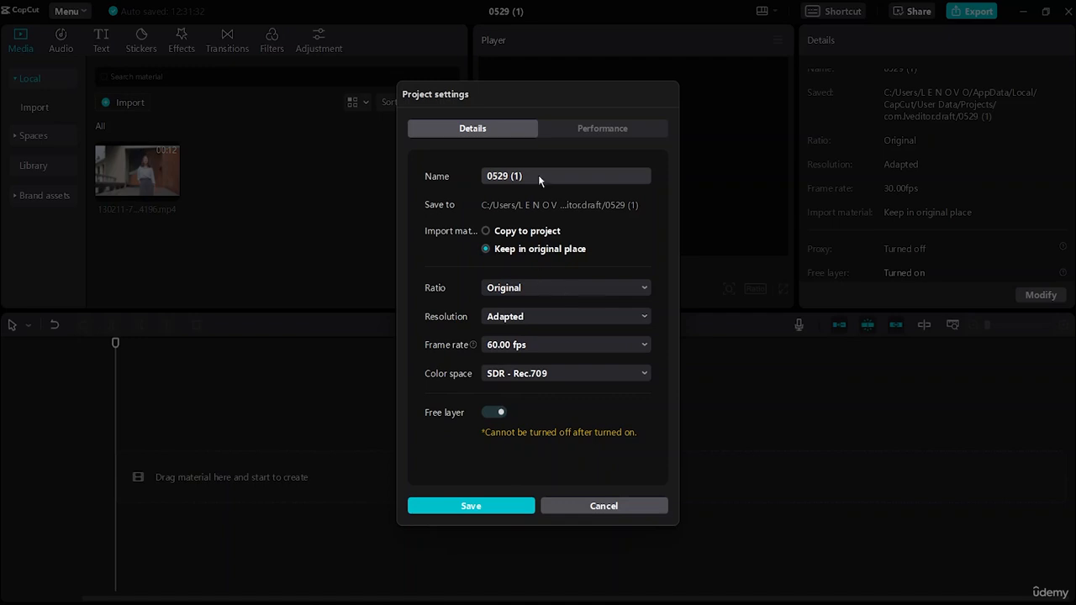
key("BackSpace")
key("BackSpace")
key("BackSpace")
key("BackSpace")
key("BackSpace")
key("BackSpace")
key("BackSpace")
key("BackSpace")
type("Edit 1")
Check the proxy option under performance, set imported material to Copy to project, and save the project settings
left_click(574, 129)
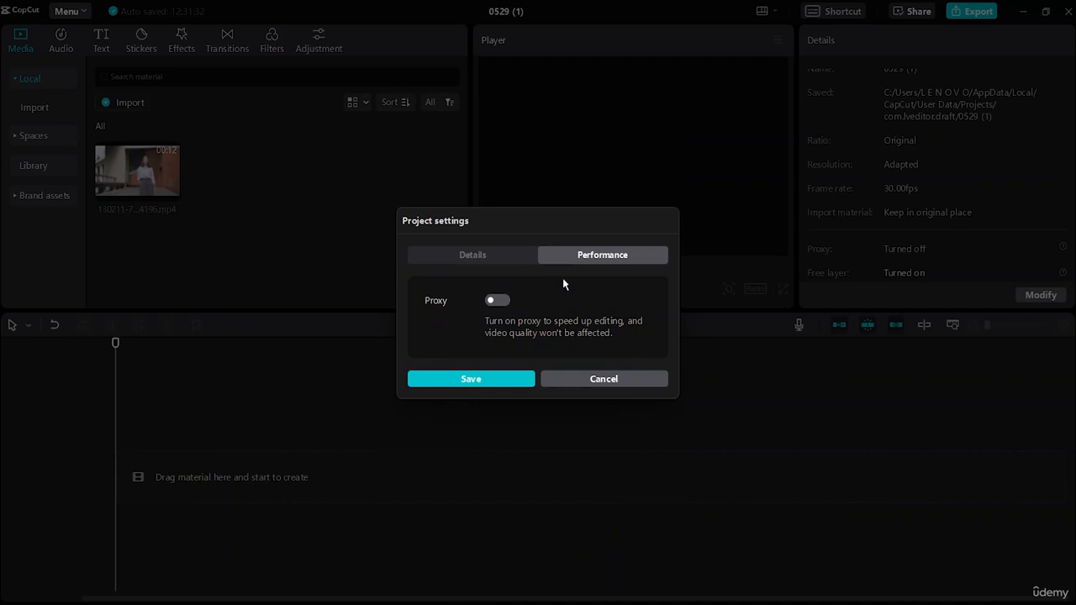
left_click(474, 255)
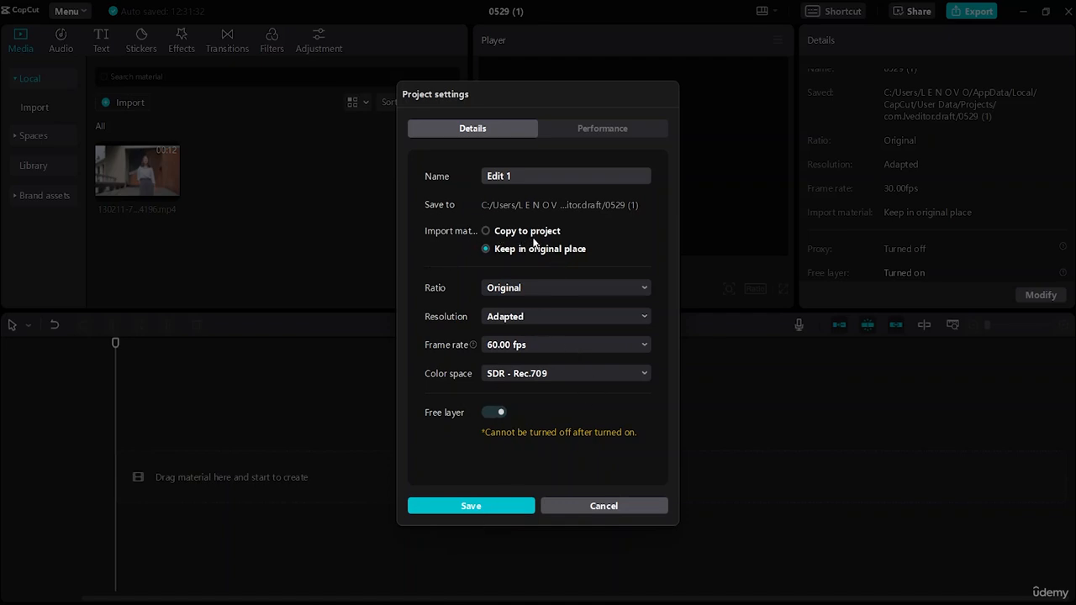
left_click(485, 232)
left_click(471, 506)
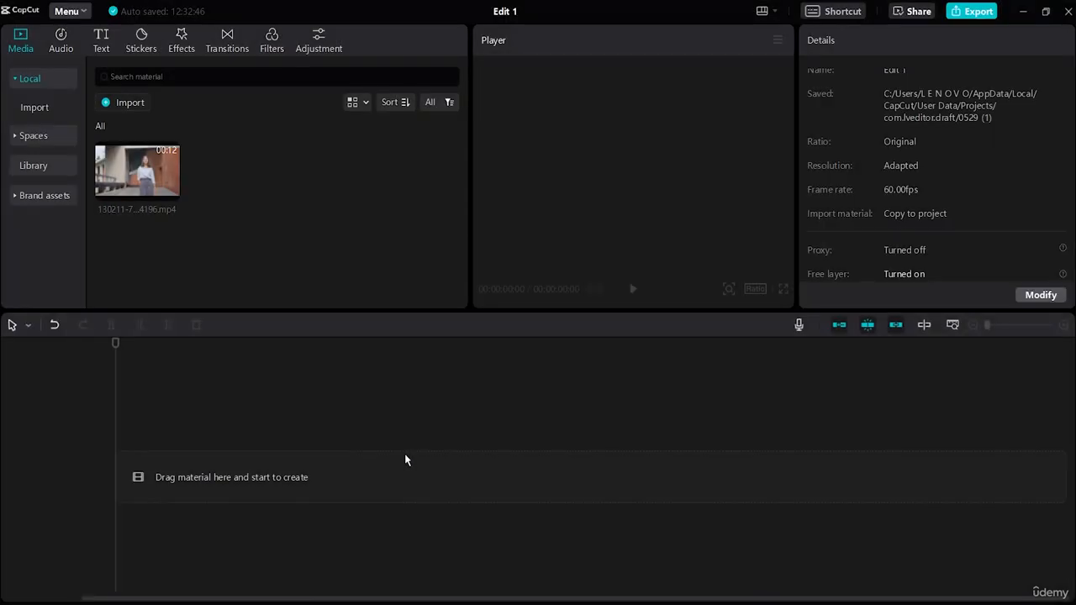
Place the imported video clip at the start of the timeline's main track
left_click(170, 185)
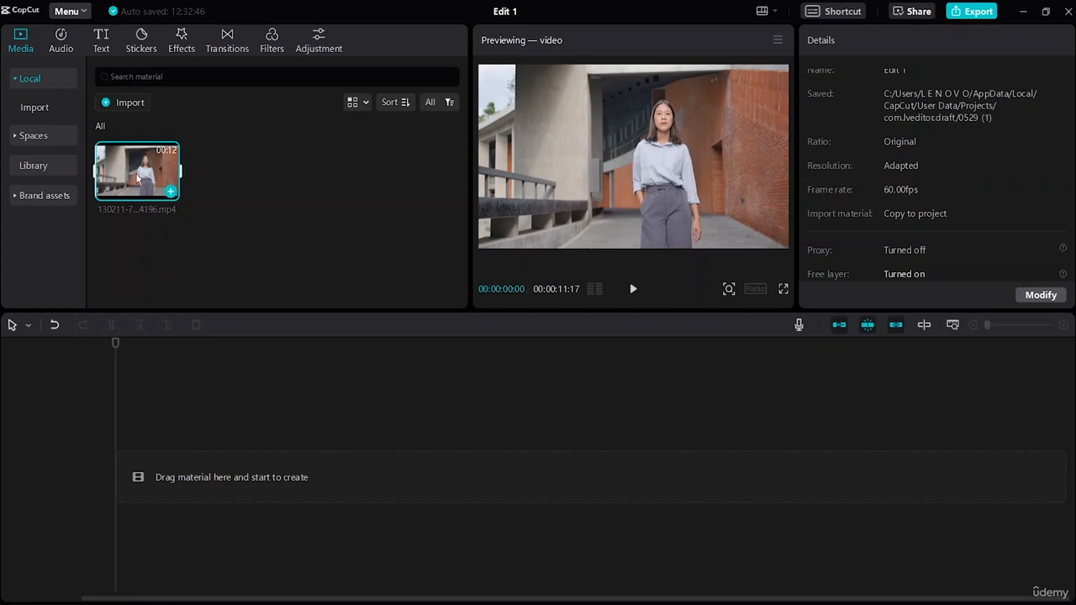
left_click_drag(137, 177, 141, 488)
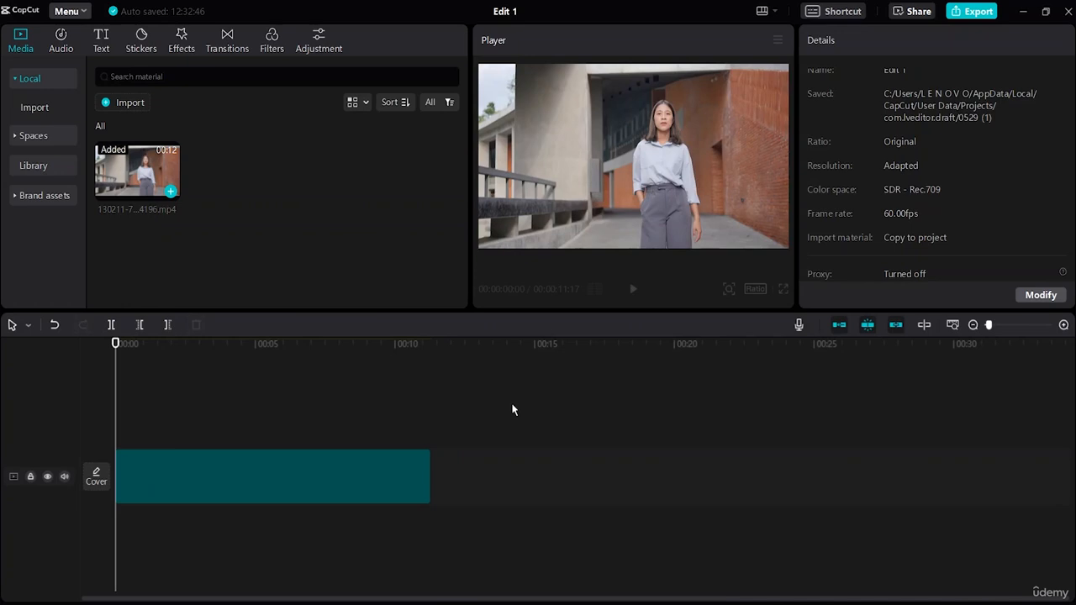
left_click(329, 479)
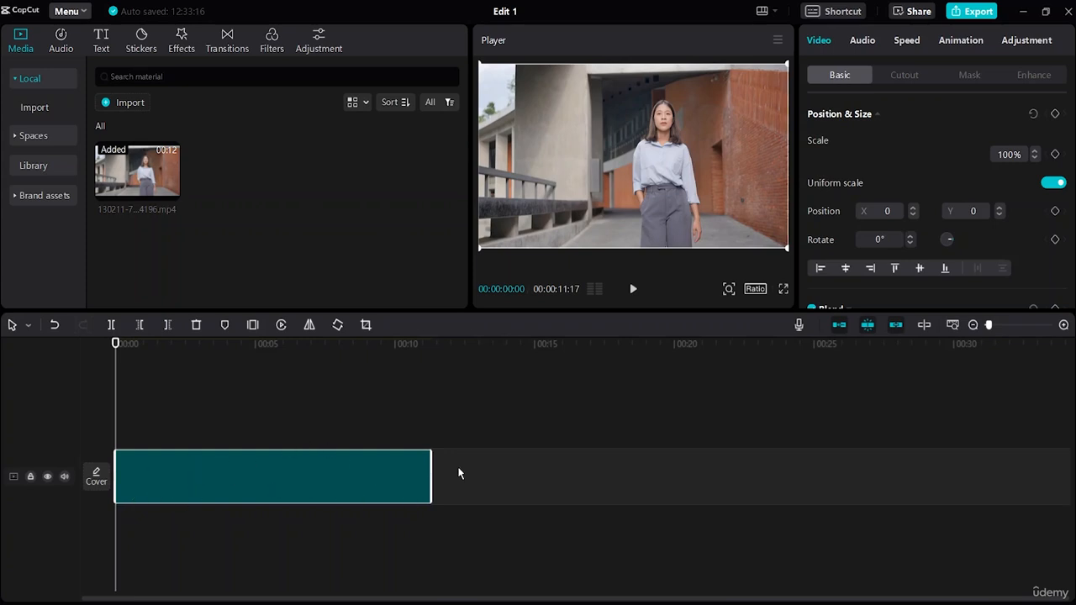
left_click(519, 541)
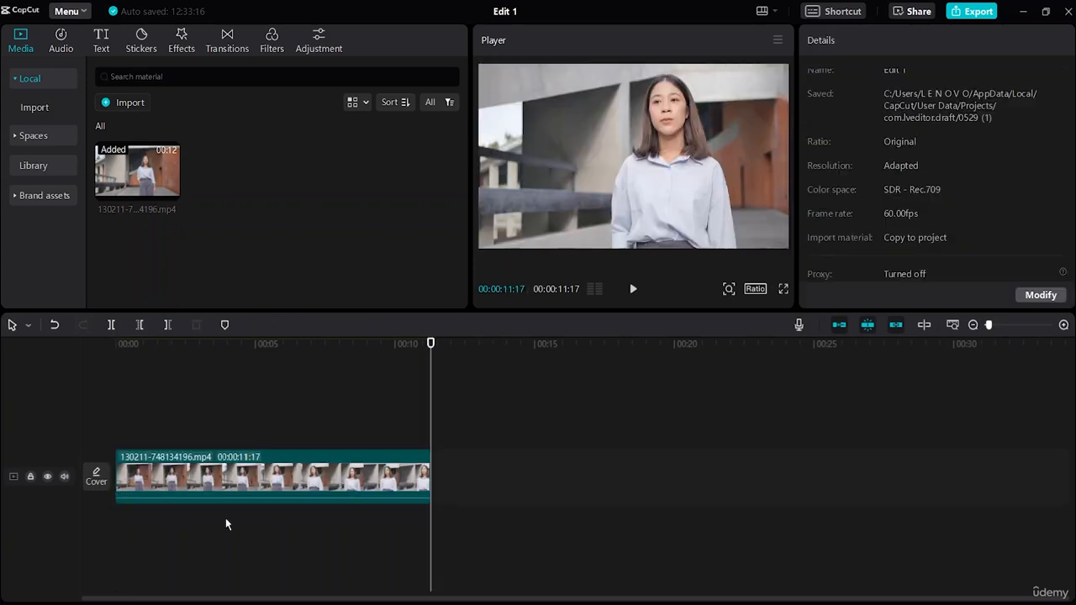
left_click(239, 477)
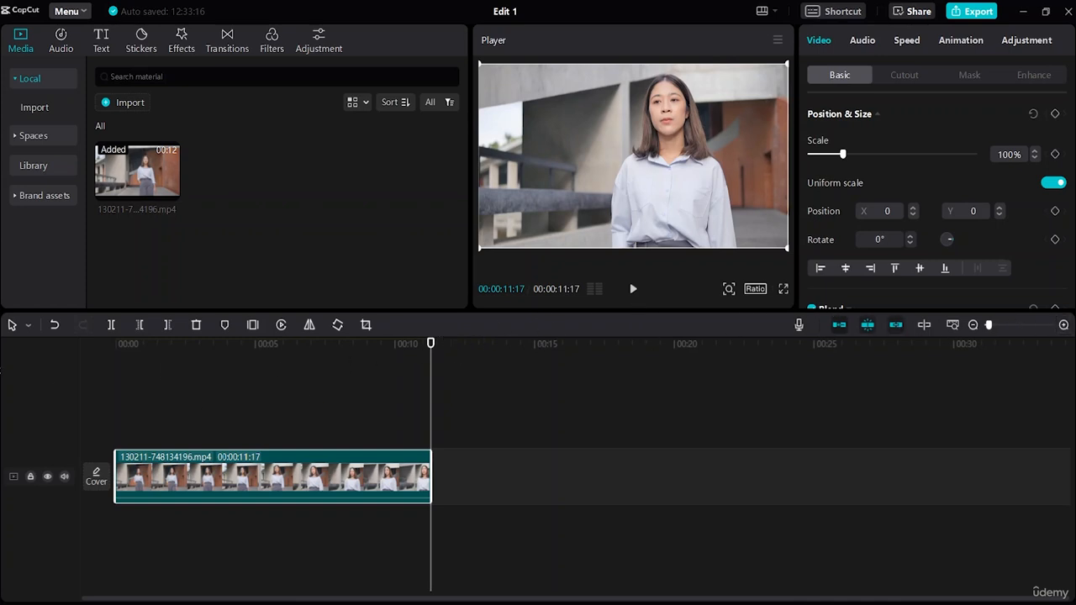
left_click(26, 327)
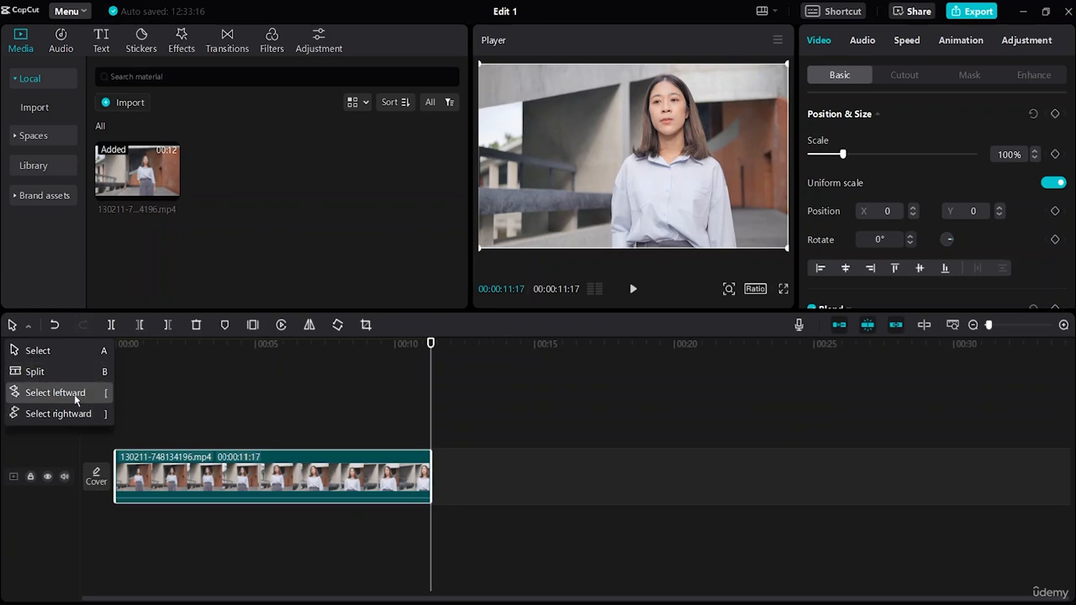
left_click(180, 404)
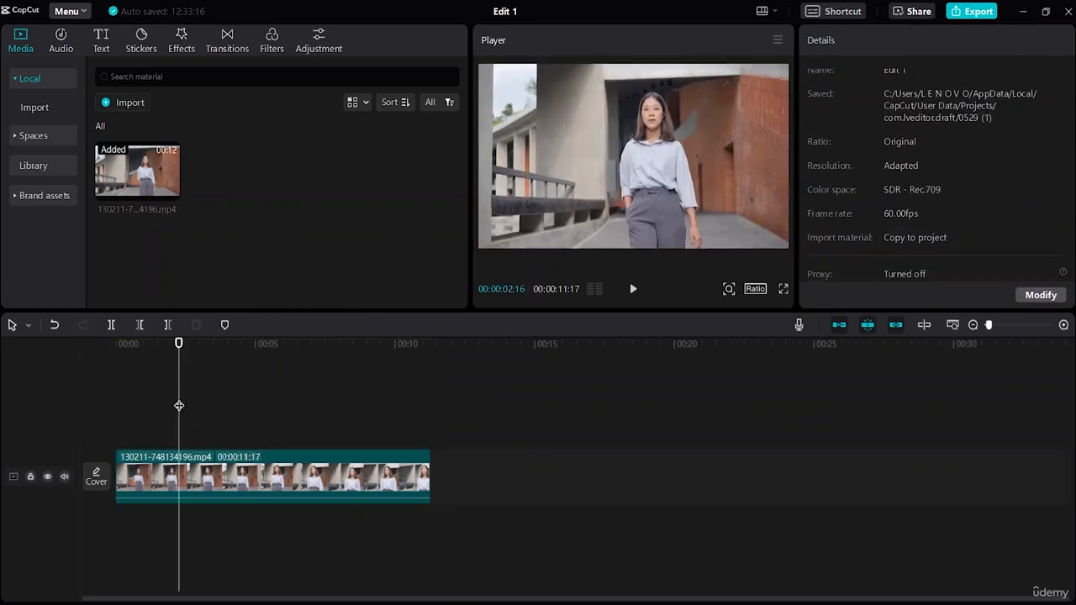
Undo and redo the clip's placement on the timeline, and delete the clip and undo its deletion
left_click(54, 326)
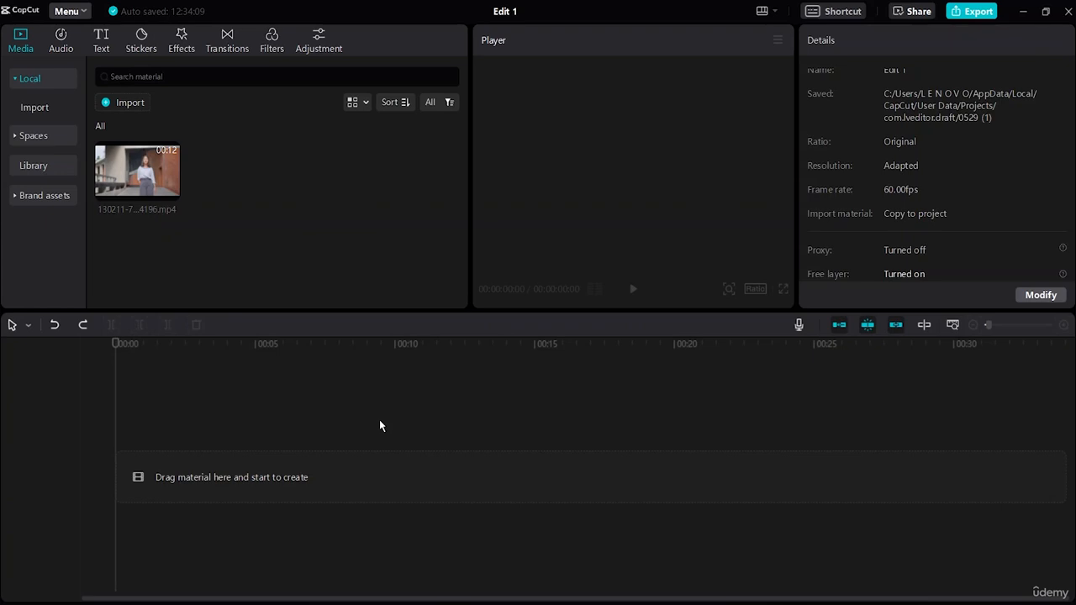
left_click(83, 325)
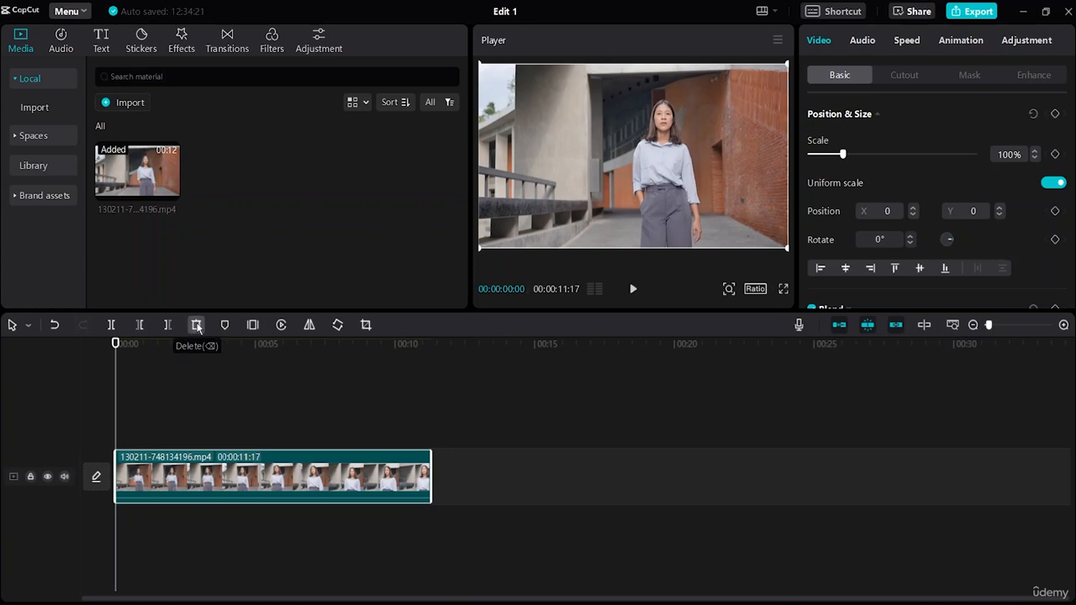
left_click(198, 328)
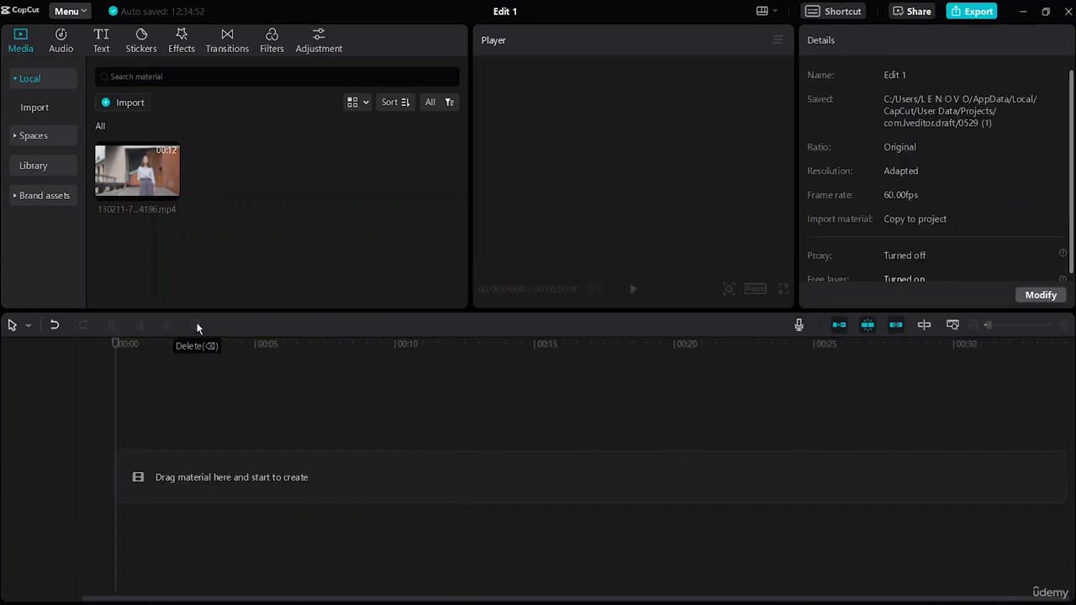
left_click(54, 325)
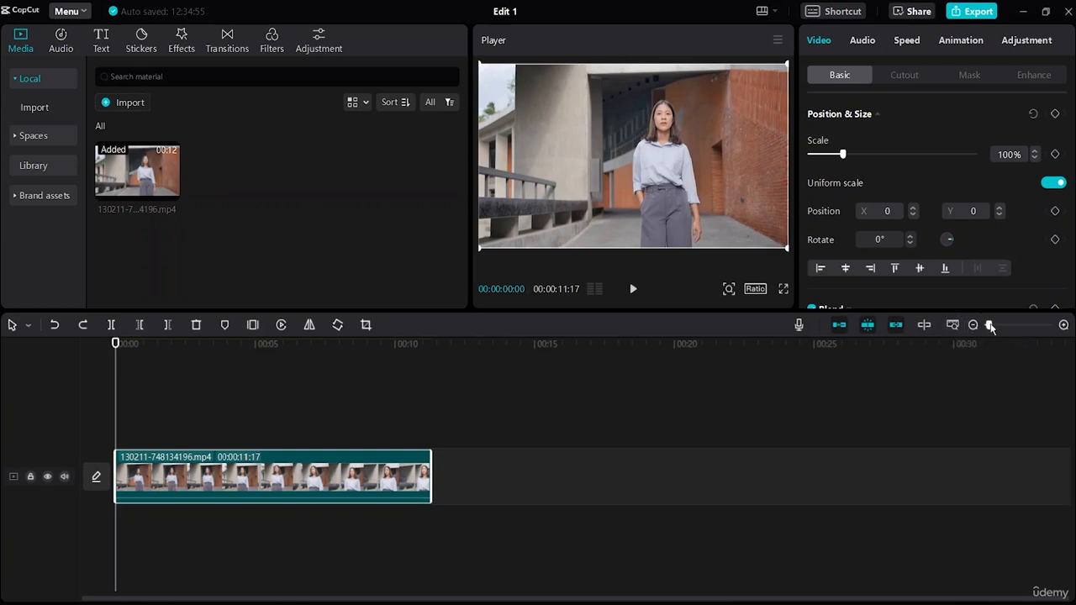
Zoom in on the timeline and move the playhead to the end of the clip
mouse_move(989, 324)
left_mouse_down()
mouse_move(1014, 326)
mouse_move(978, 326)
mouse_move(1003, 325)
left_mouse_up()
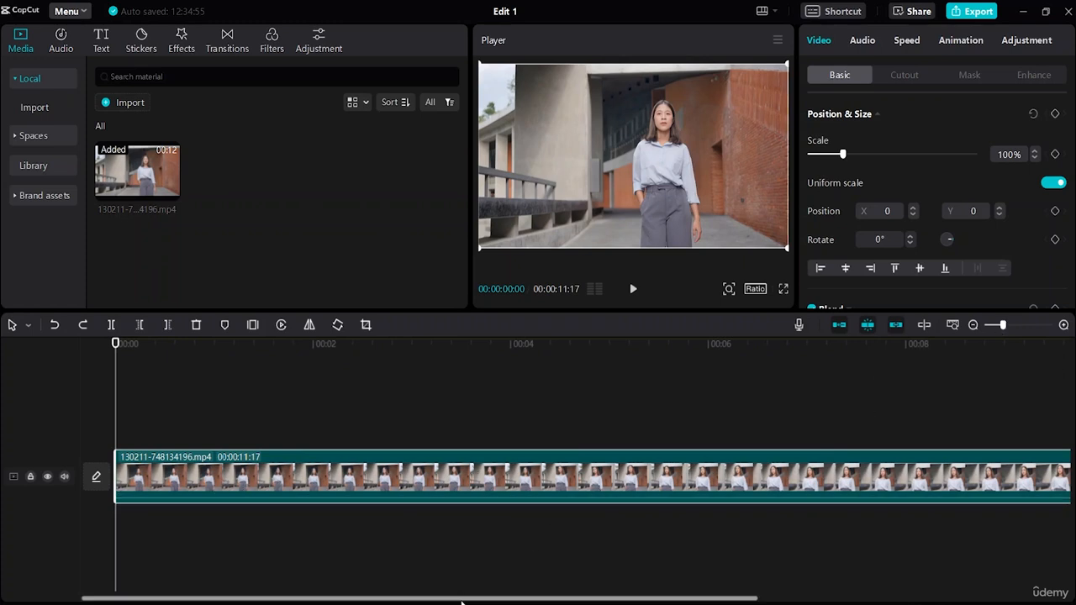
left_click_drag(474, 597, 419, 594)
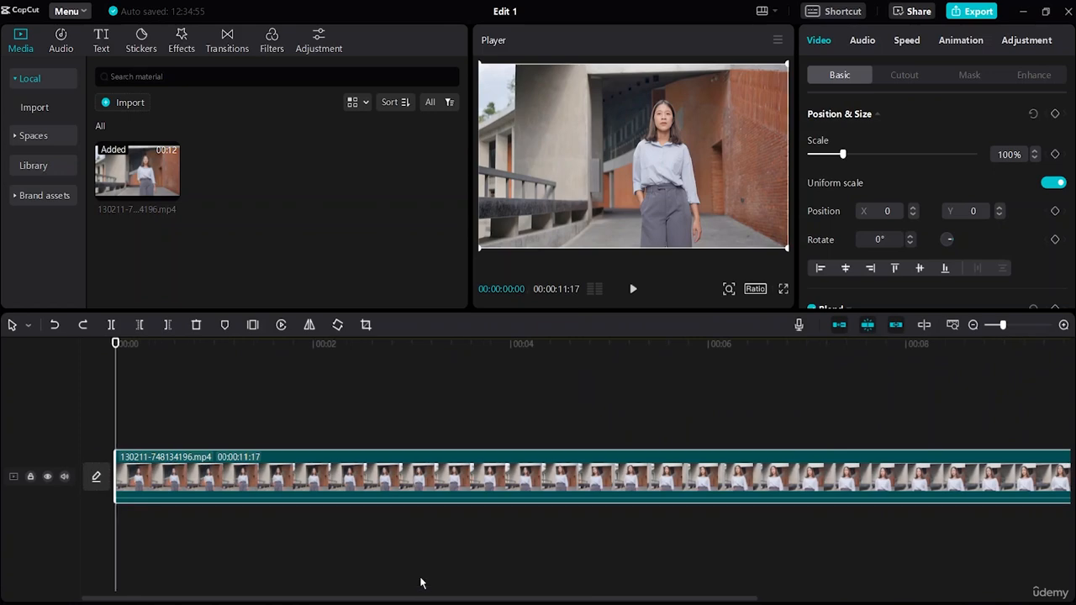
key("End")
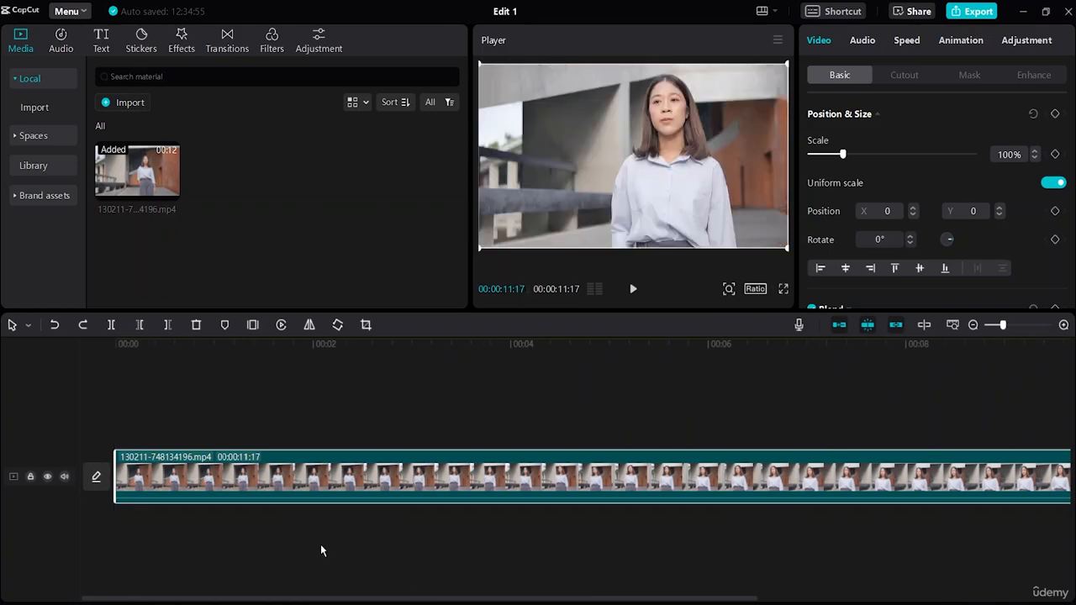
Lock and unlock the video track, and hide it and show it again
left_click(31, 478)
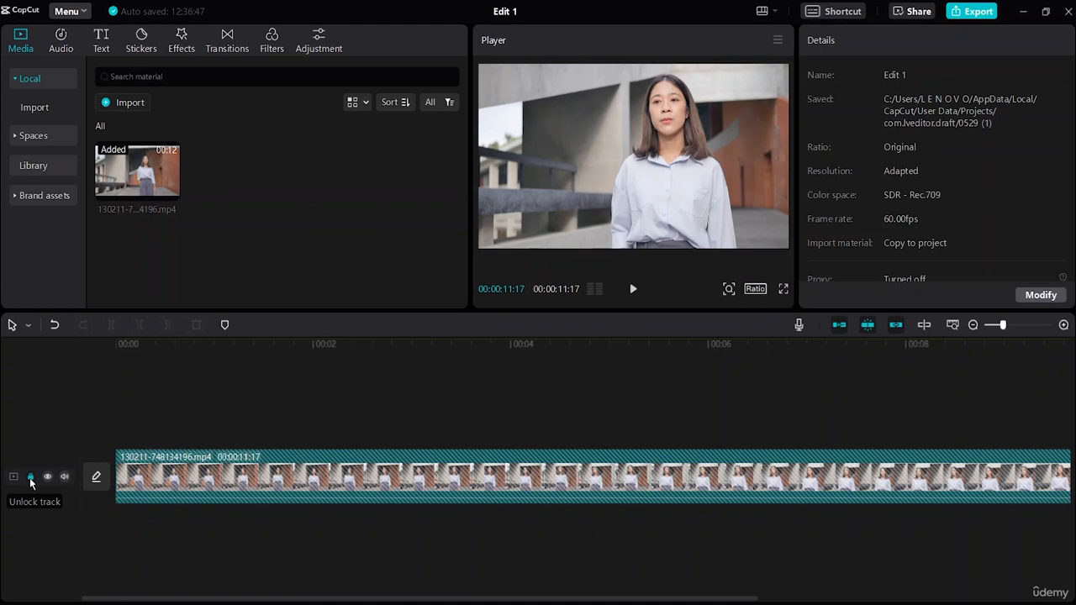
left_click(30, 477)
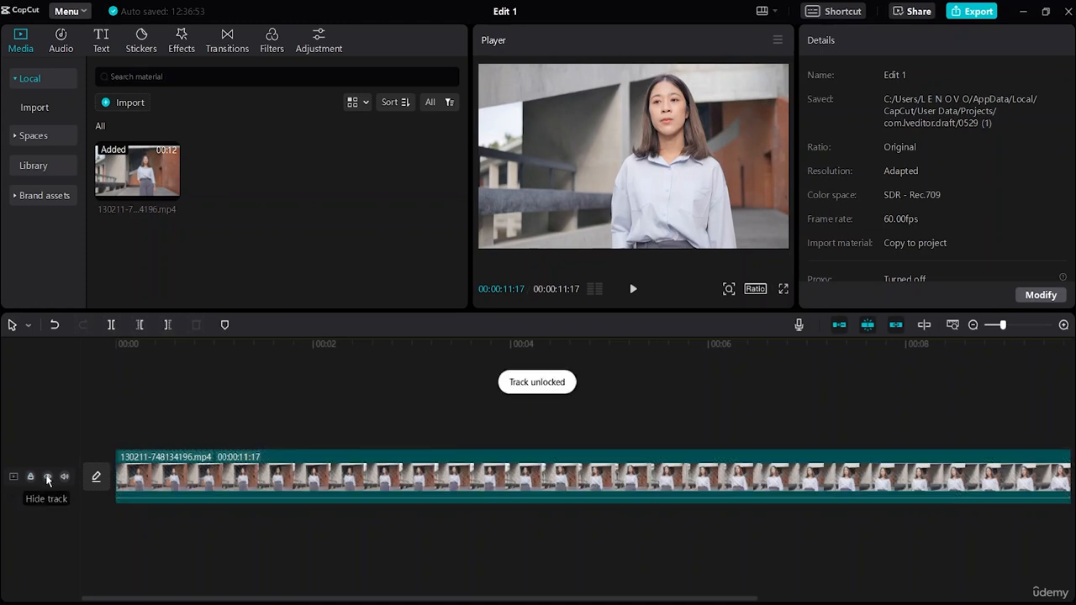
left_click(48, 478)
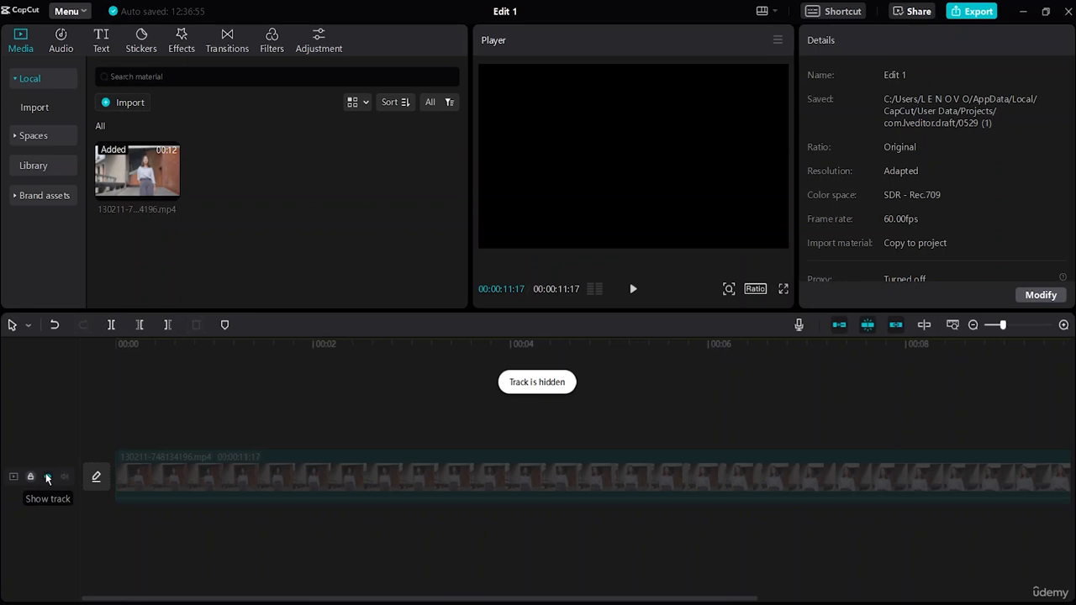
left_click(48, 478)
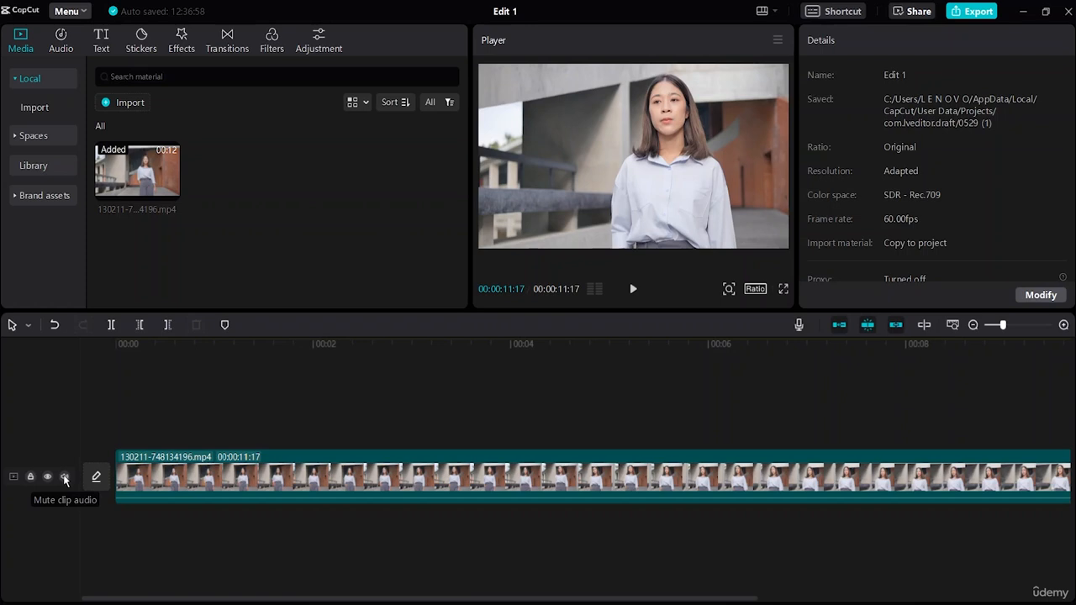
Mute the video track's clip audio and select the clip on the timeline
left_click(65, 478)
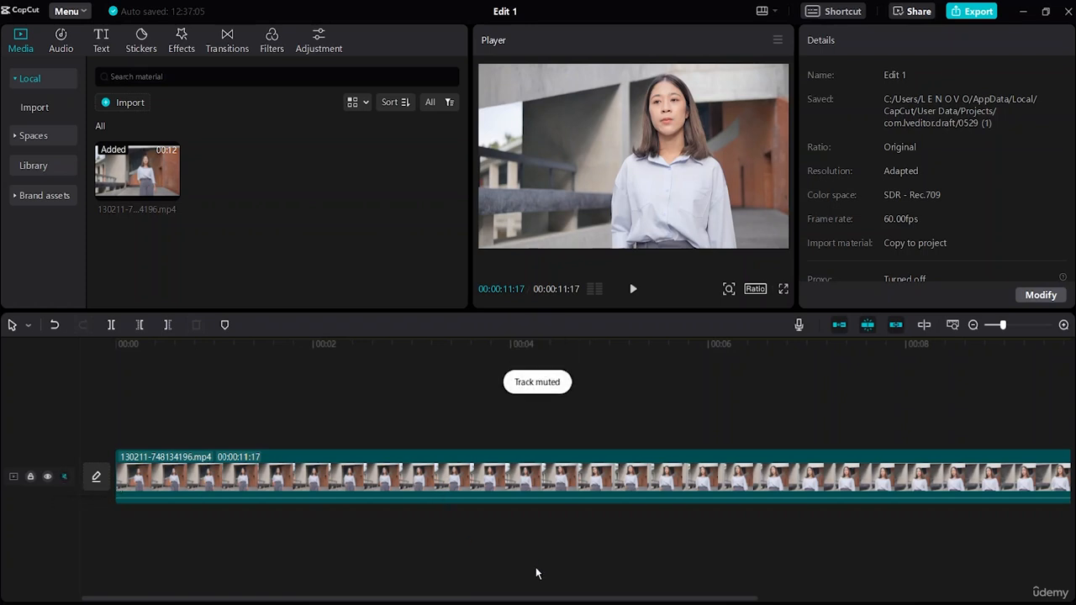
left_click(141, 486)
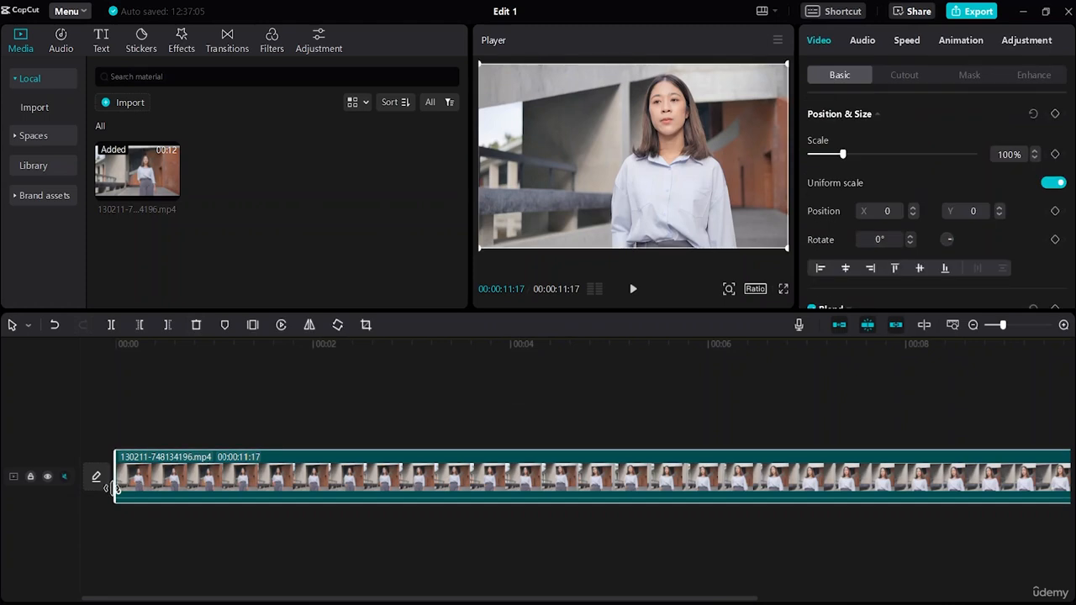
Return the playhead to the start of the timeline and preview the clip, pausing at about 00:00:08:32
left_click(127, 528)
left_click_drag(127, 529, 98, 523)
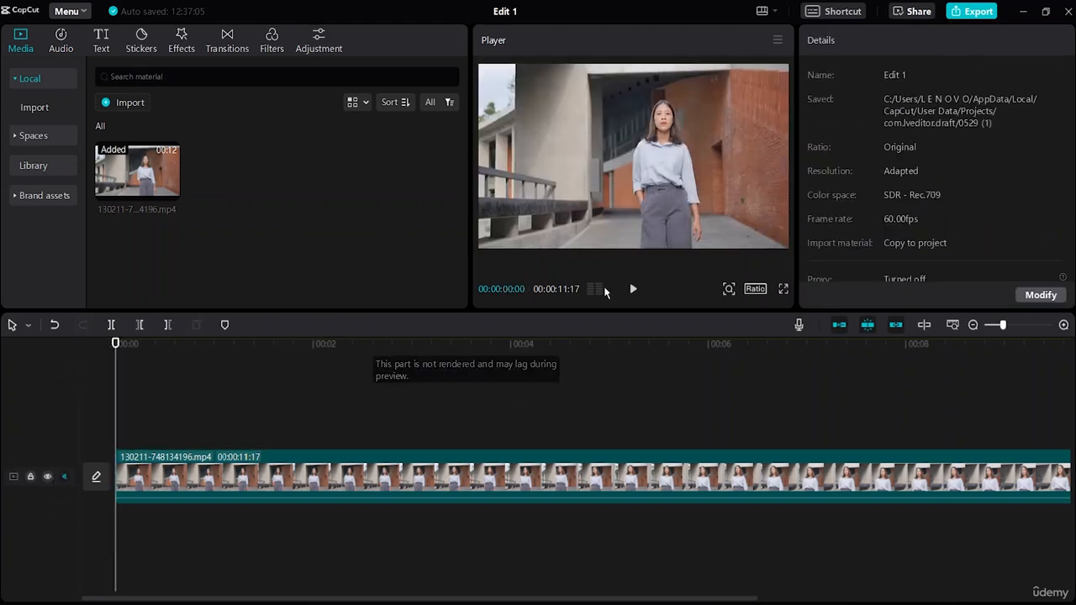
left_click(633, 289)
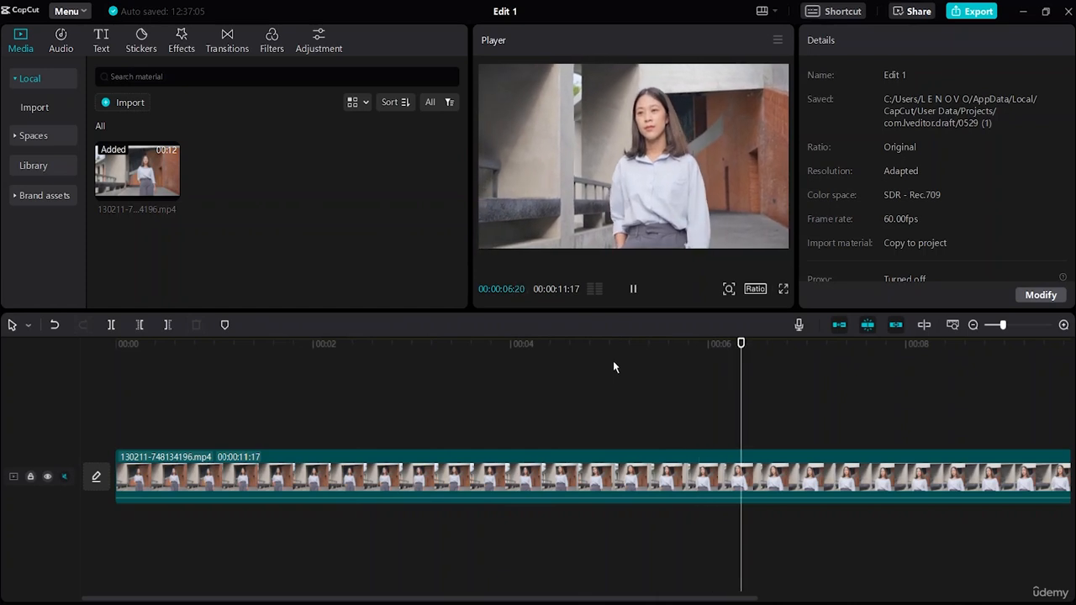
left_click(634, 290)
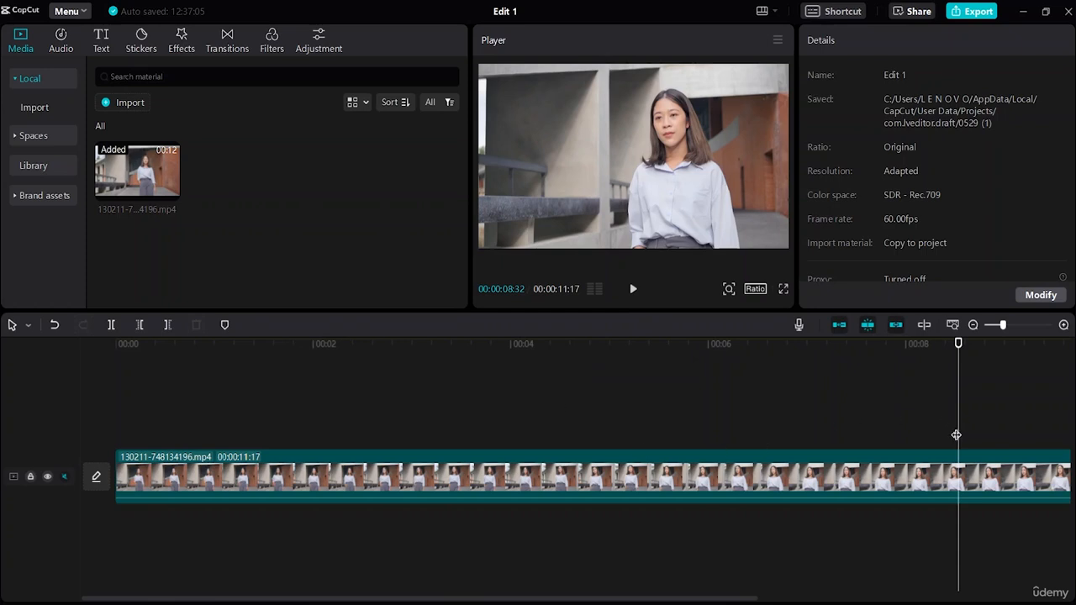
Split the clip at 00:00:04:37 and again at 00:00:07:36 to divide it into three segments
left_click_drag(953, 426, 571, 451)
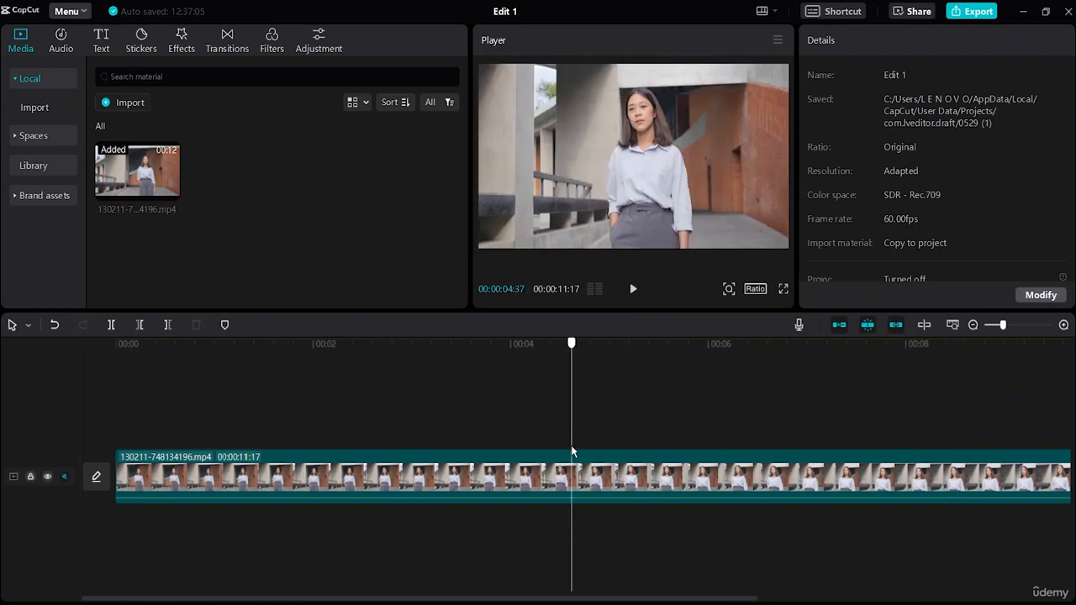
left_click(113, 326)
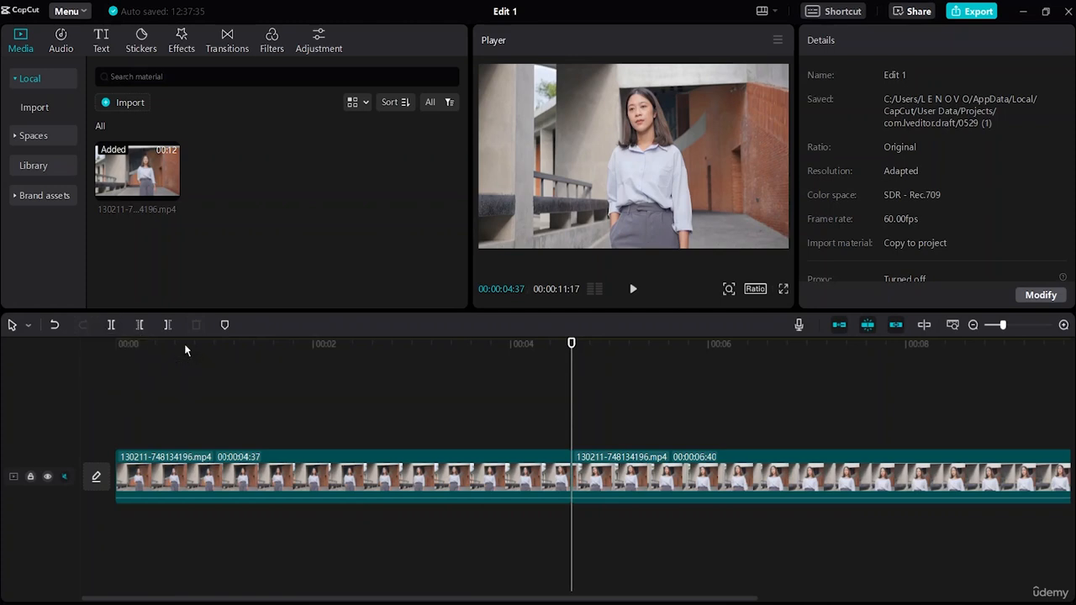
left_click(584, 425)
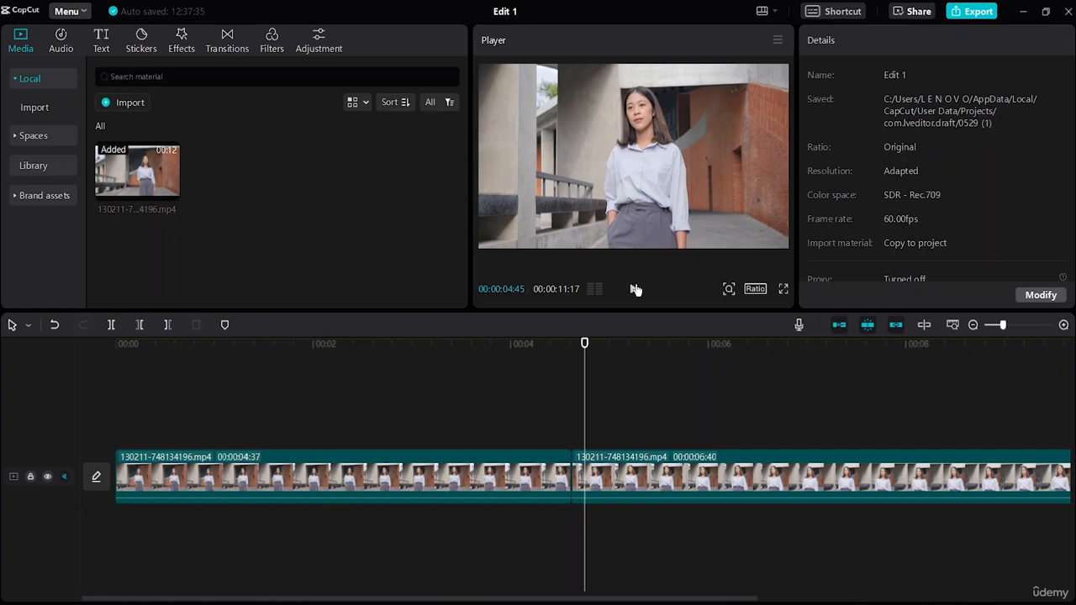
left_click(635, 289)
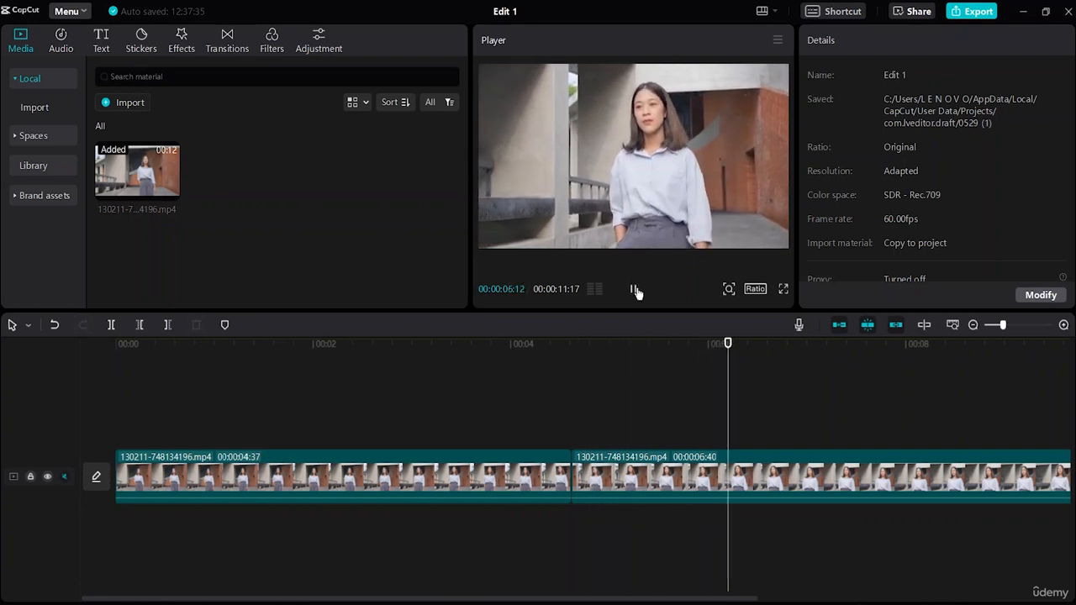
left_click(634, 289)
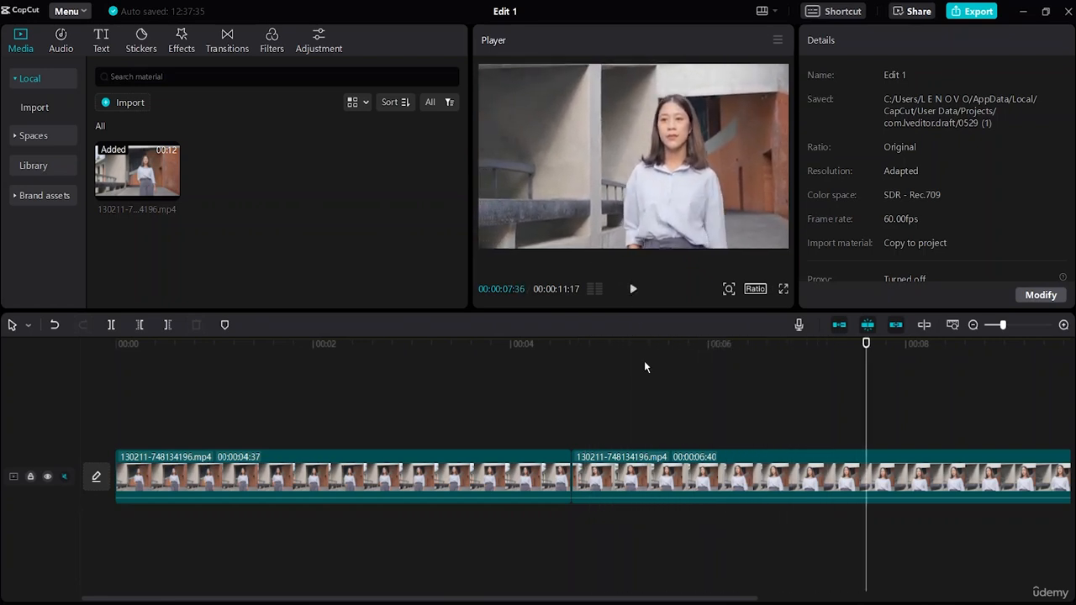
left_click(112, 325)
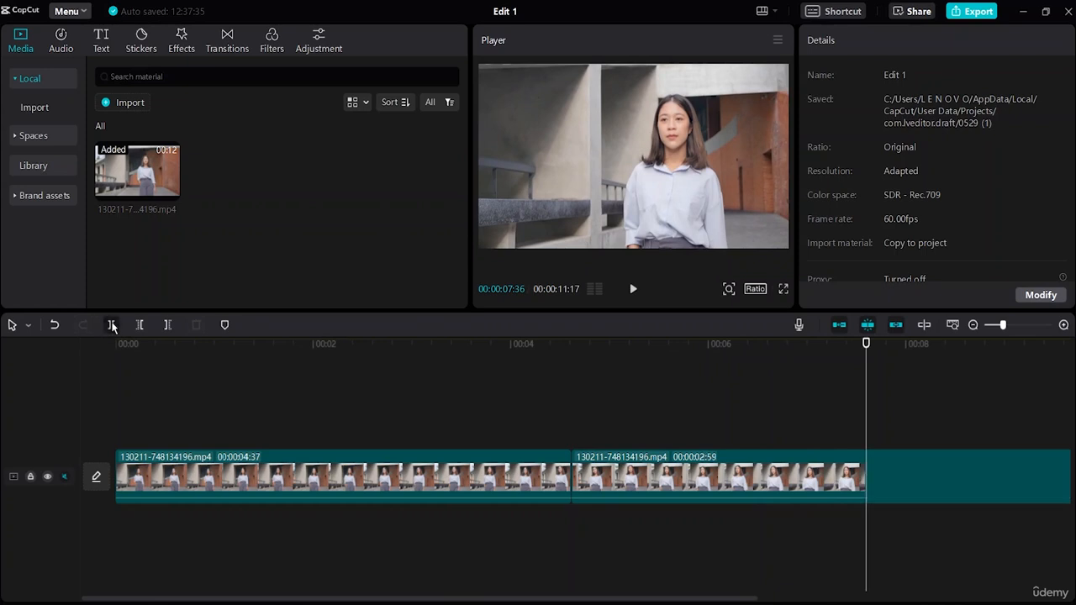
Select the middle segment between the two cuts, delete it, and undo the deletion
left_click(698, 478)
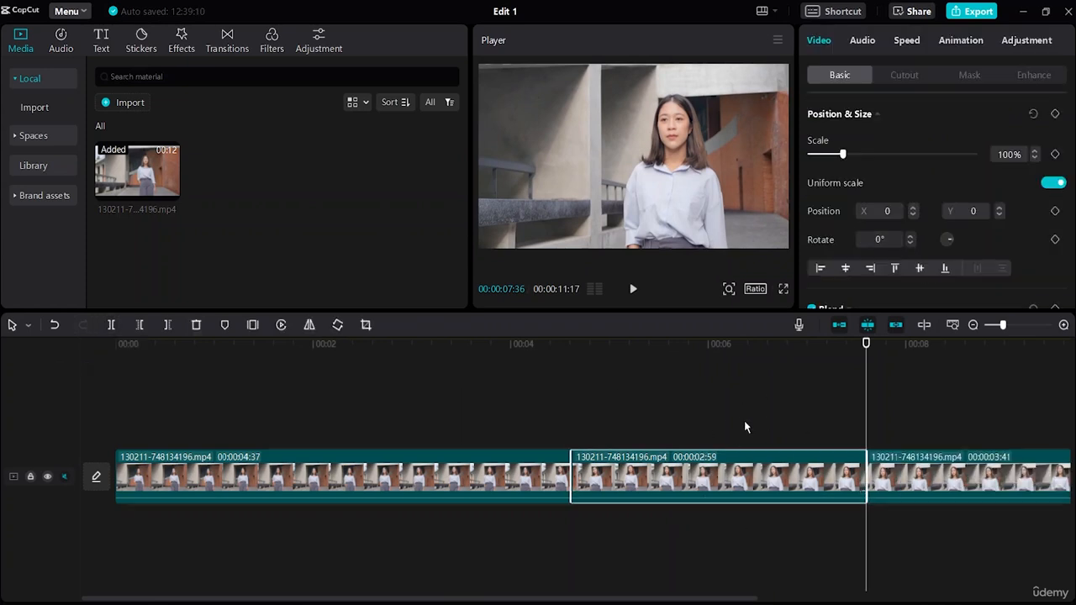
left_click(450, 478)
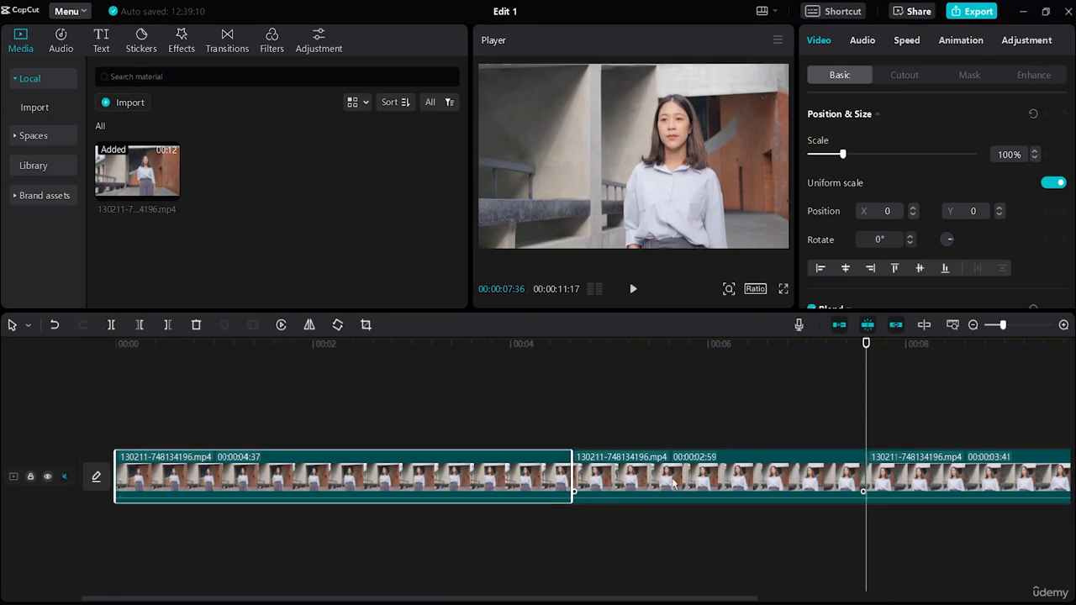
left_click(672, 481)
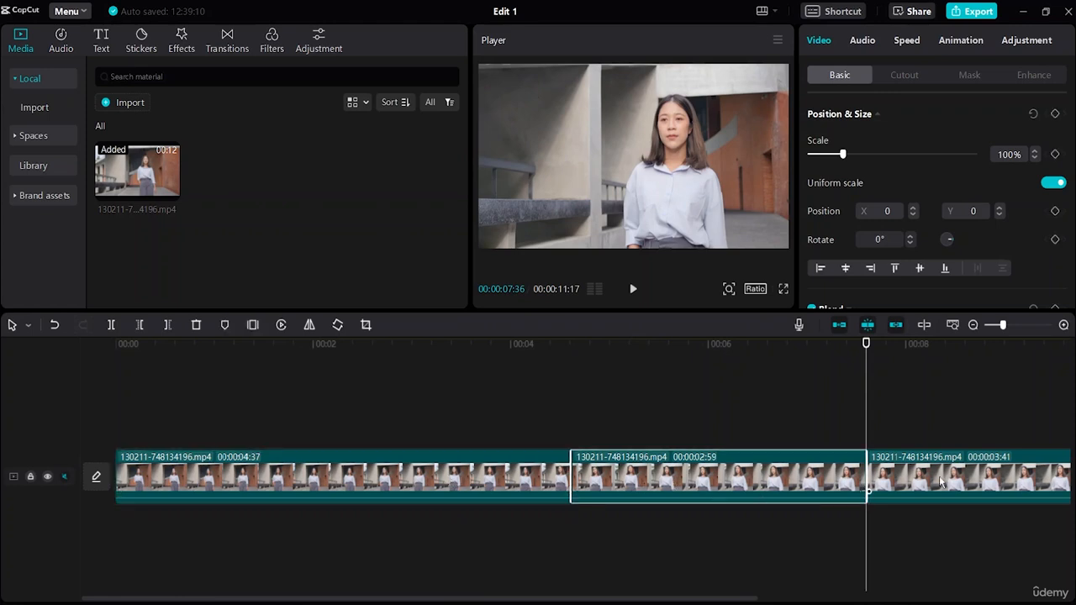
left_click(509, 496)
left_click(666, 486)
left_click(197, 325)
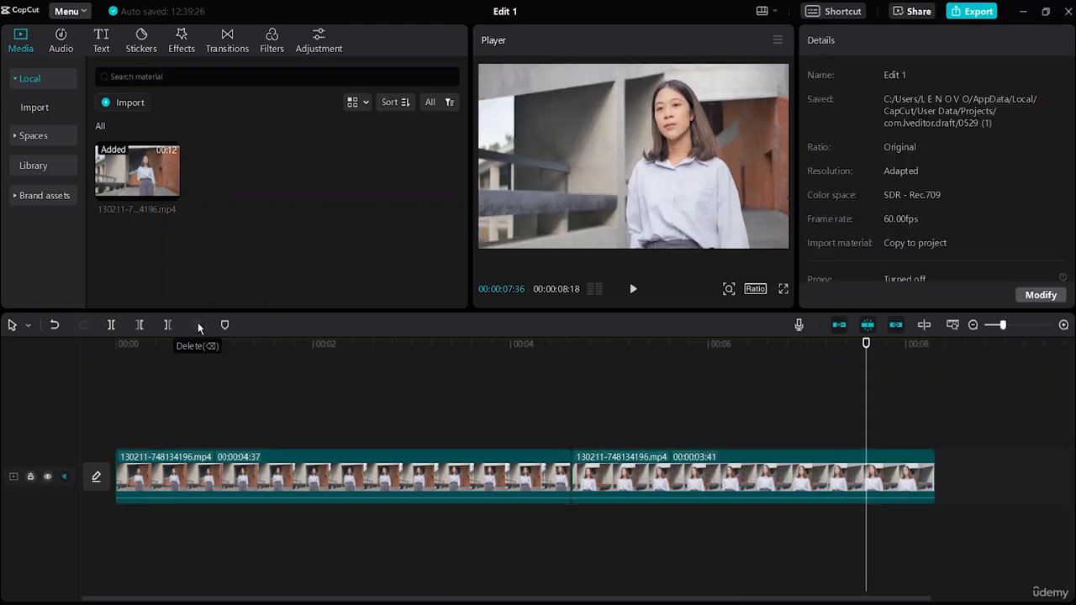
left_click(54, 325)
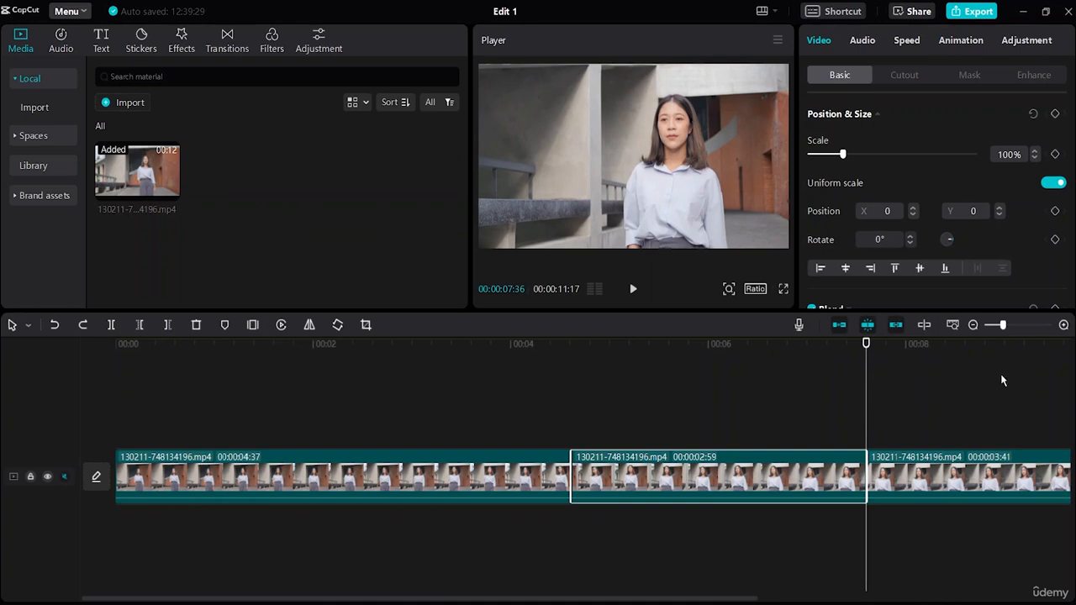
Try Delete left and Delete right with the playhead on the first cut at 00:00:04:37
left_click(424, 406)
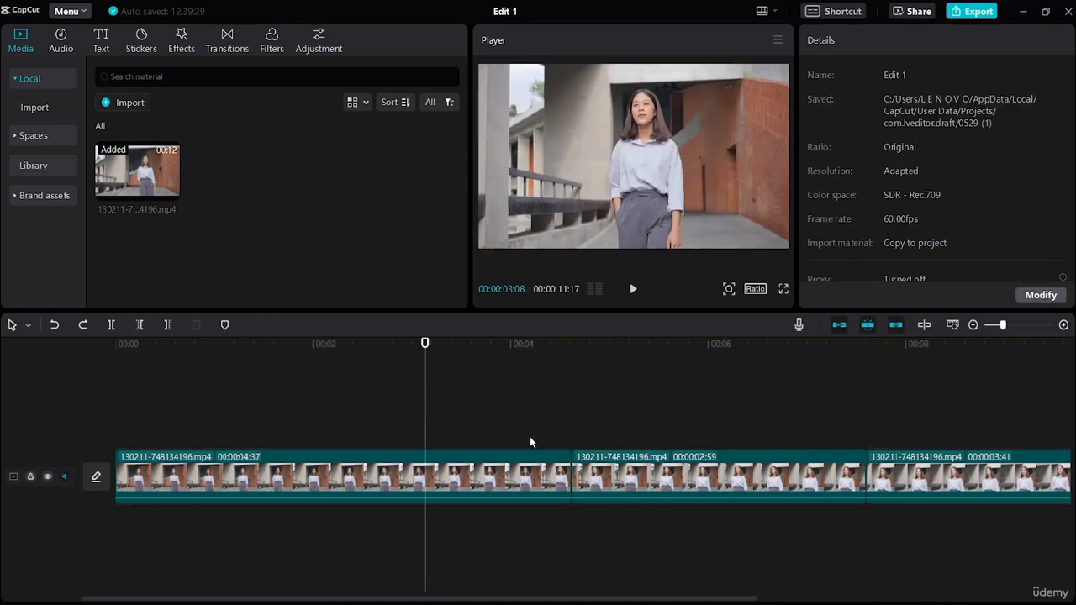
left_click(571, 425)
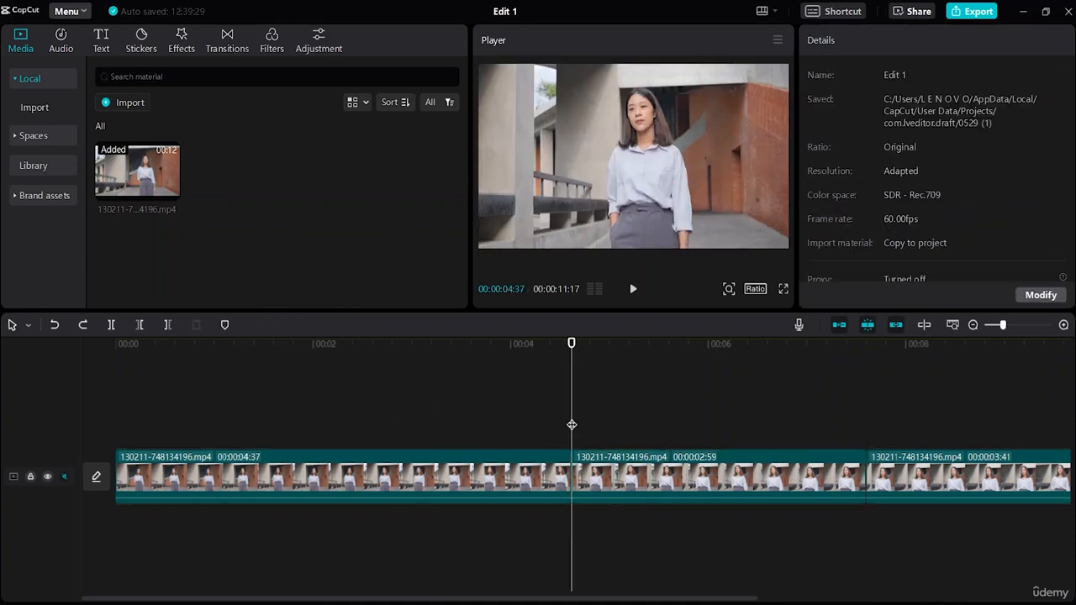
left_click(141, 327)
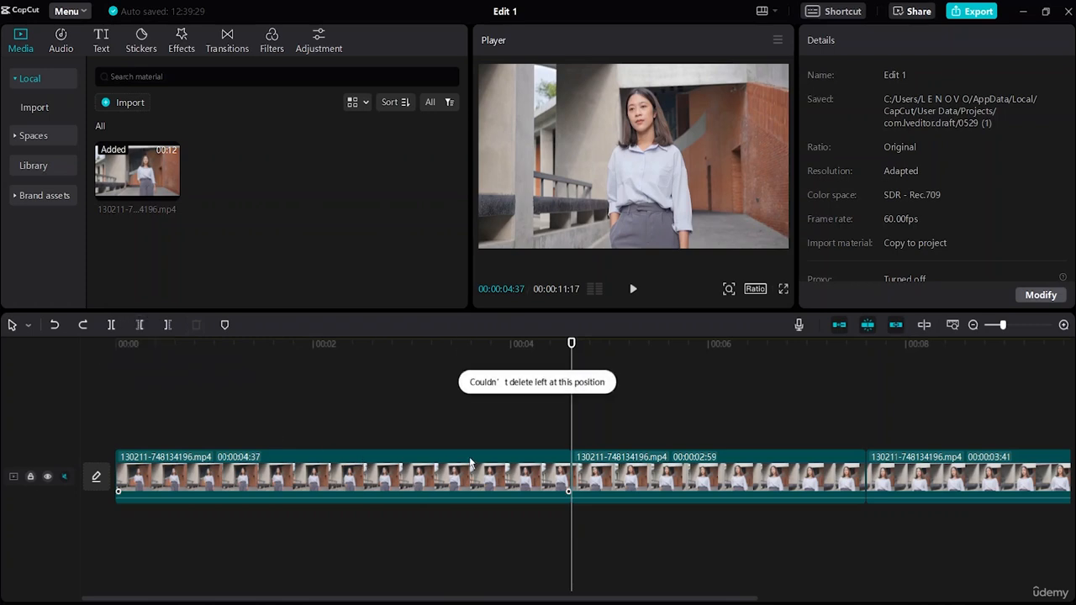
left_click(505, 468)
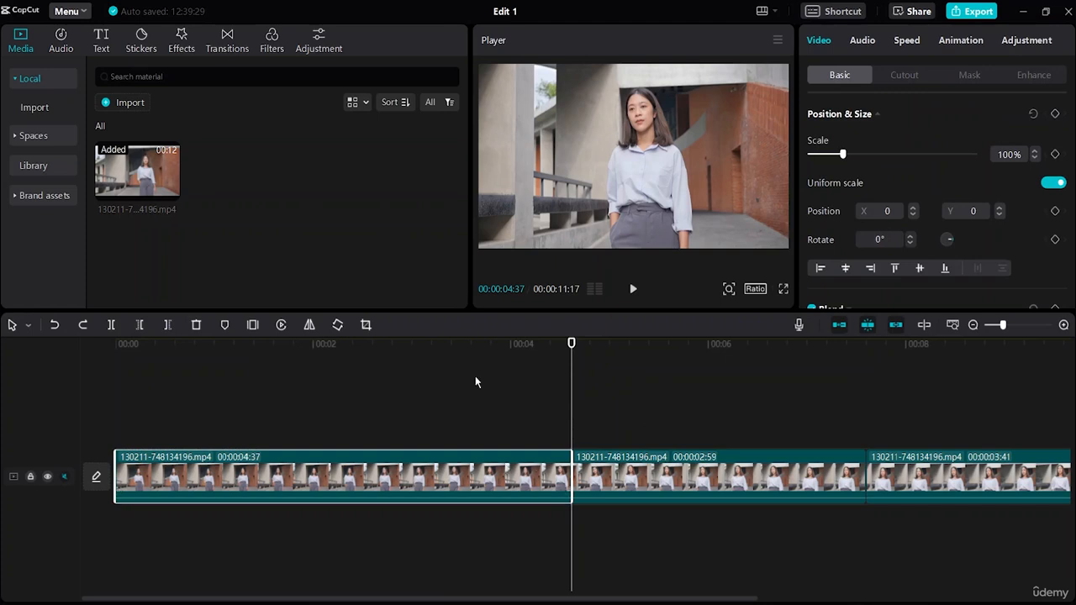
left_click(167, 327)
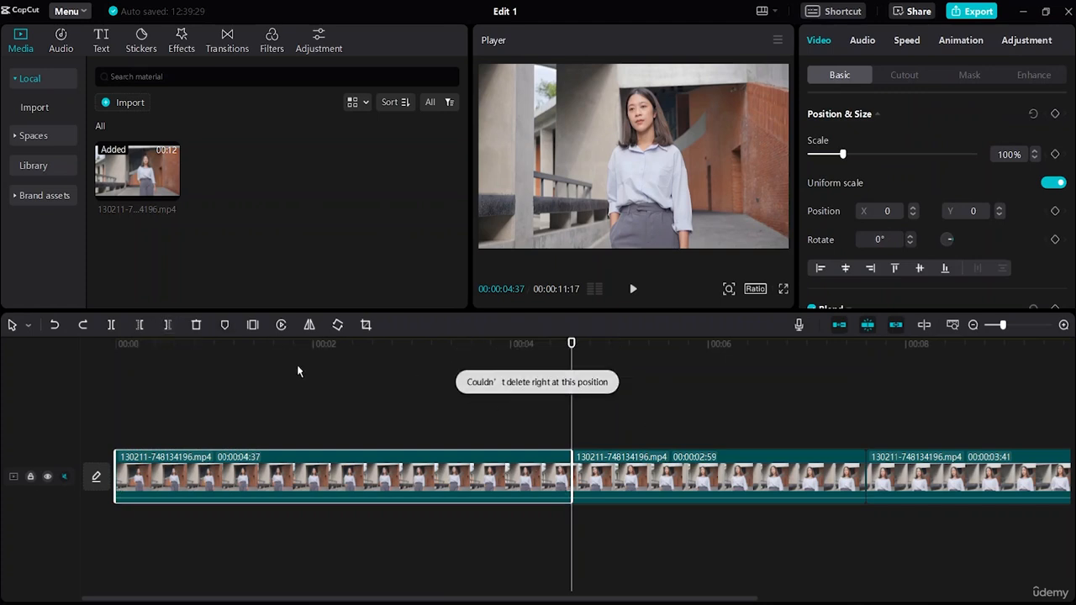
Trim the end of the first segment with Delete right at 00:00:04:32 and again at 00:00:02:46
left_click(666, 486)
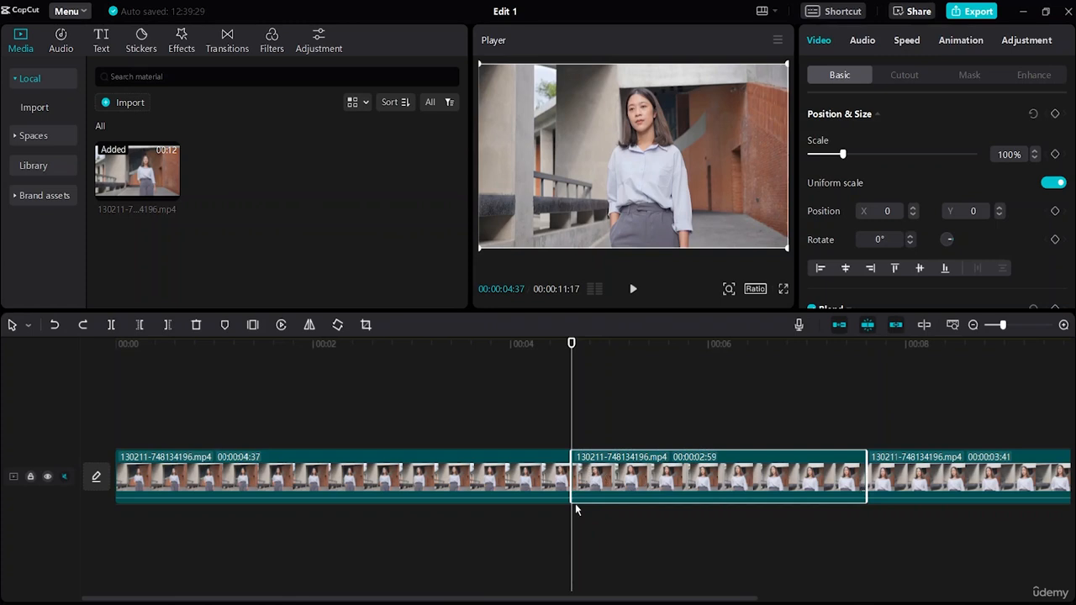
left_click_drag(572, 524, 562, 526)
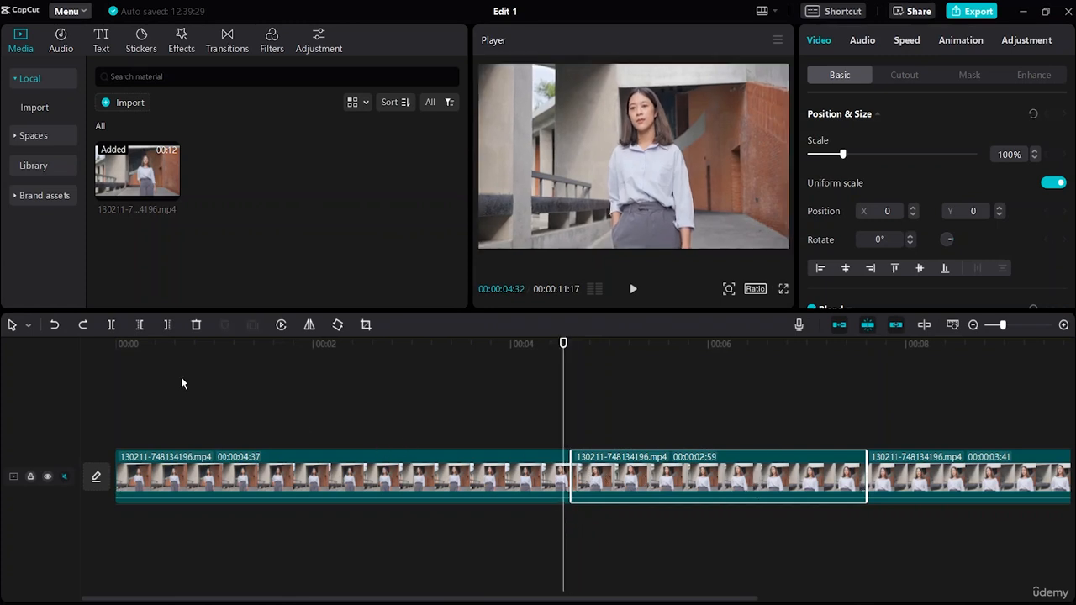
left_click(167, 325)
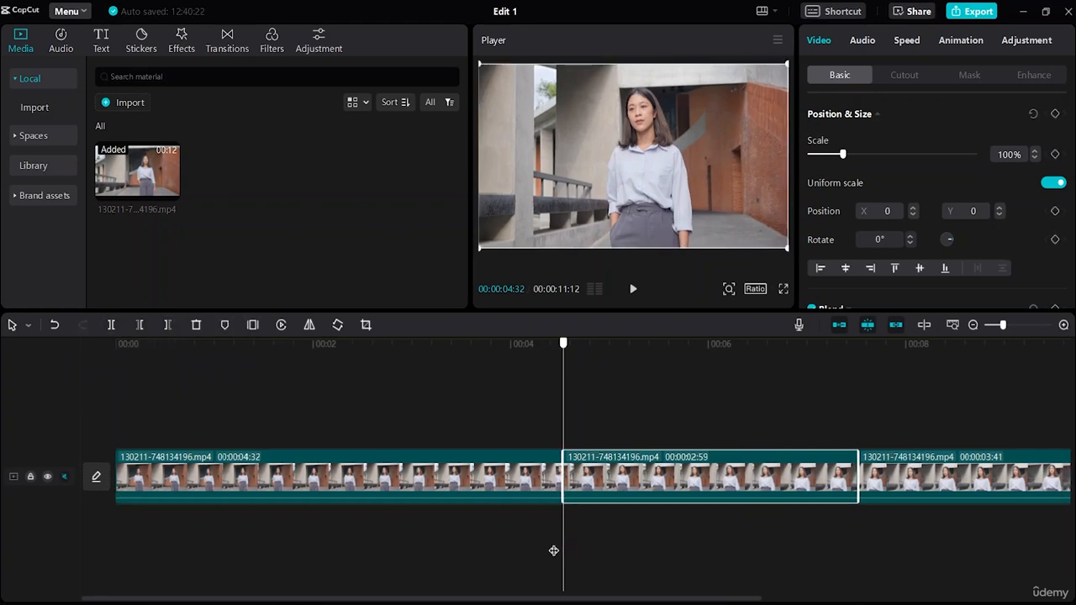
left_click_drag(553, 551, 389, 521)
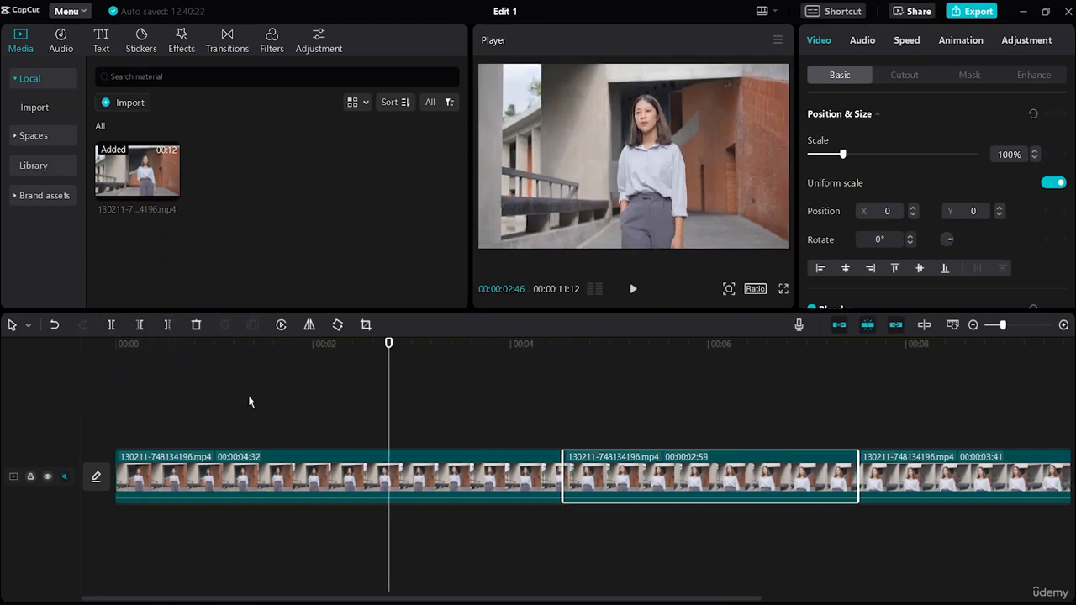
left_click(168, 325)
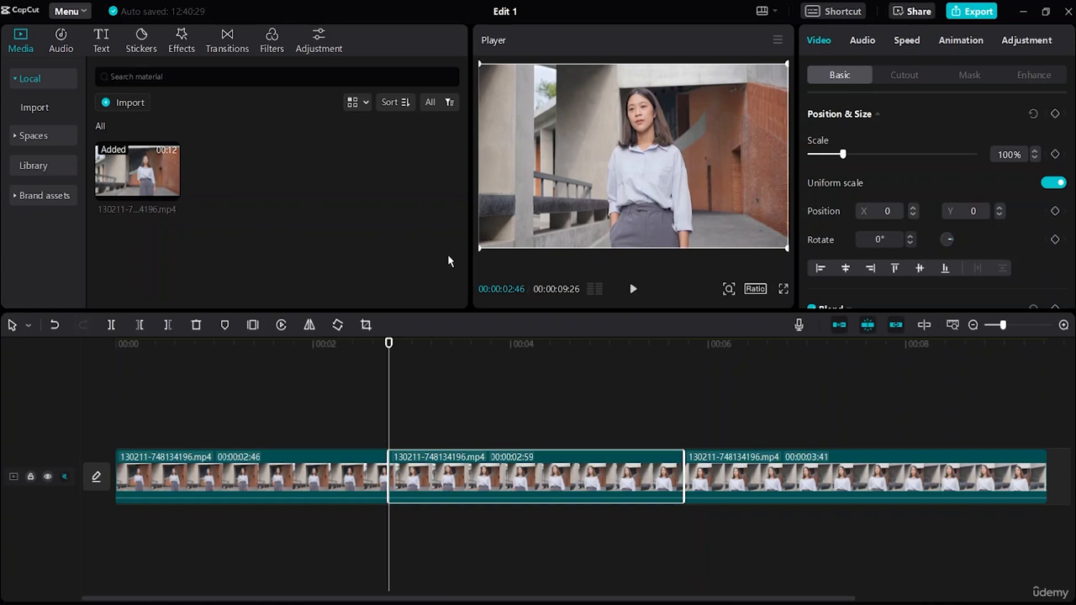
Trim the start of the third segment with Delete left at 00:00:07:09, and undo all edits back to the single unsplit clip
left_click(819, 406)
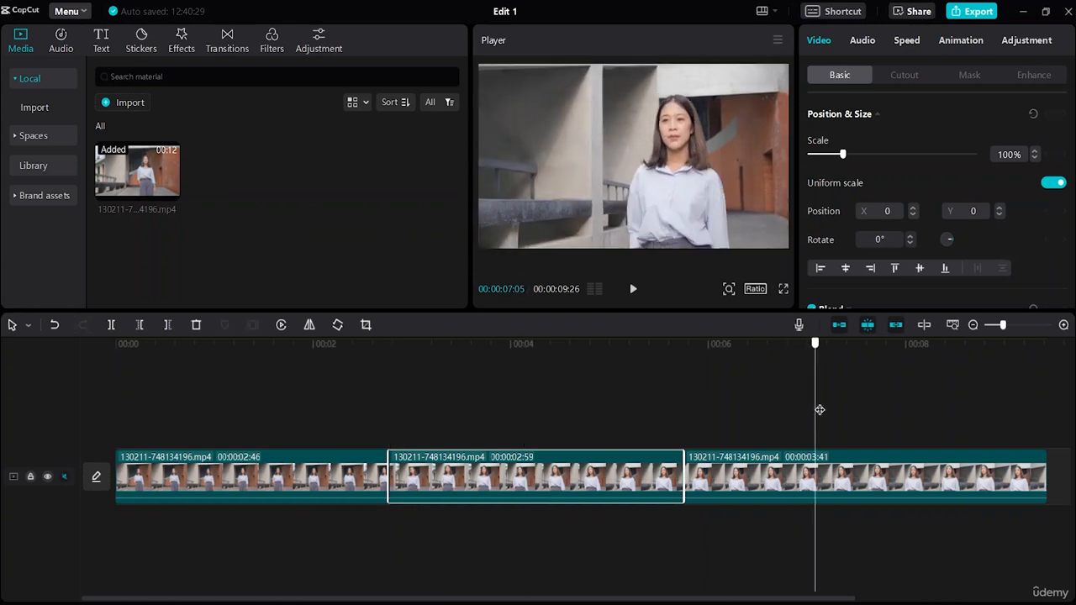
left_click(141, 326)
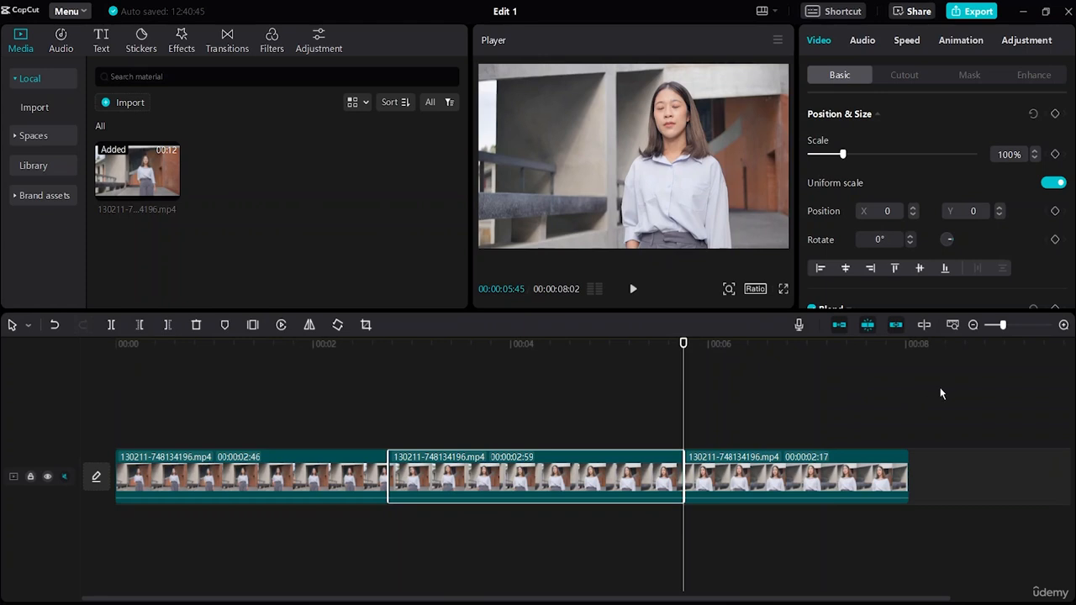
left_click(53, 324)
left_click(54, 325)
left_click(54, 324)
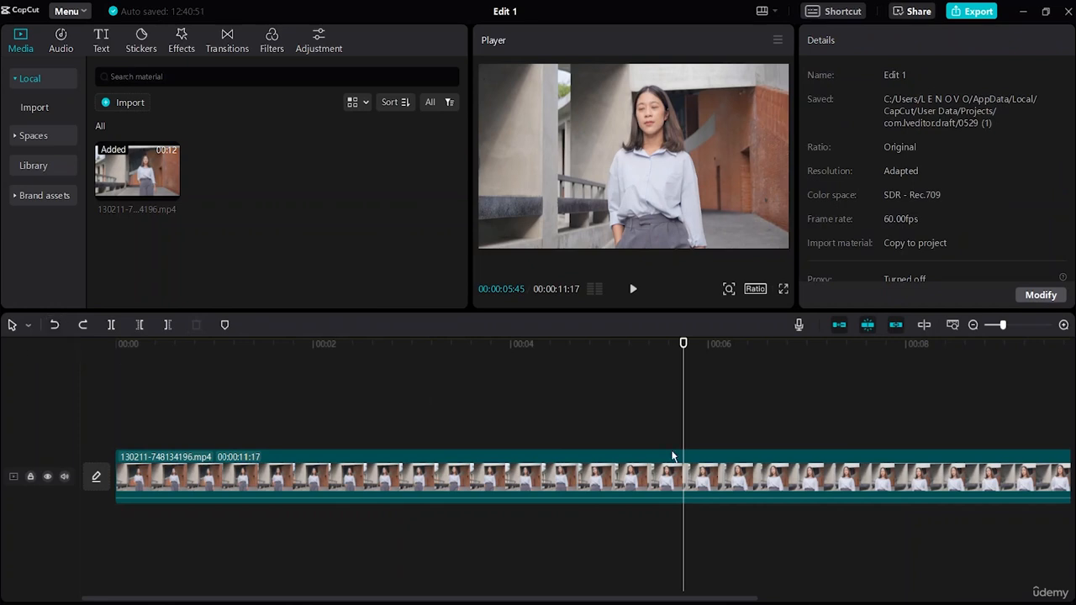
Move the playhead to the start, zoom the timeline in to frame level, and play the clip to about 00:00:04:14
left_click_drag(685, 547, 78, 530)
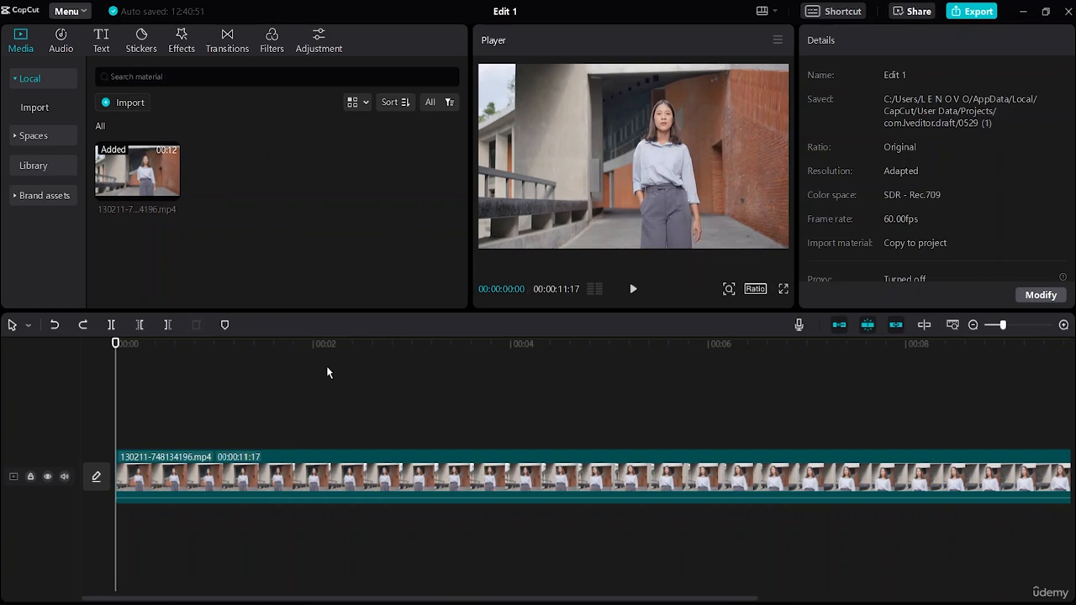
left_click_drag(1003, 325, 1035, 325)
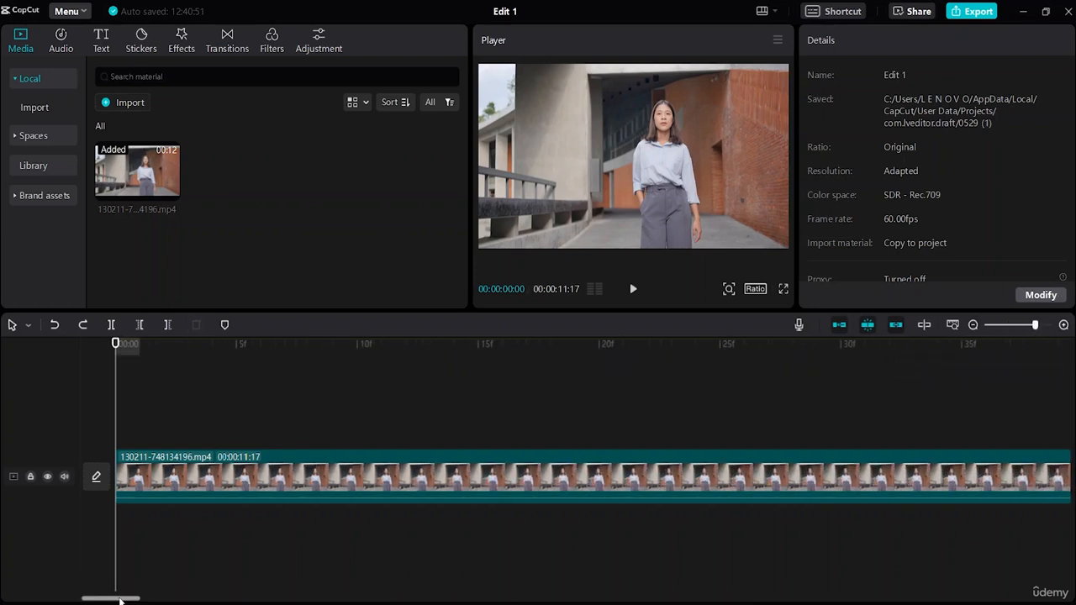
left_click_drag(120, 599, 65, 595)
left_click(633, 288)
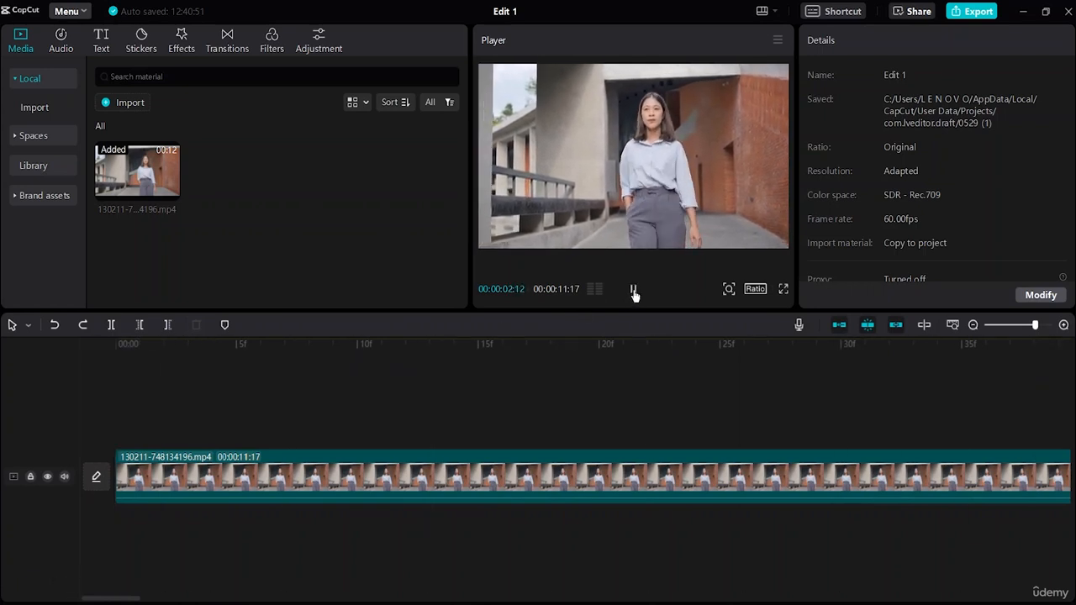
left_click(633, 289)
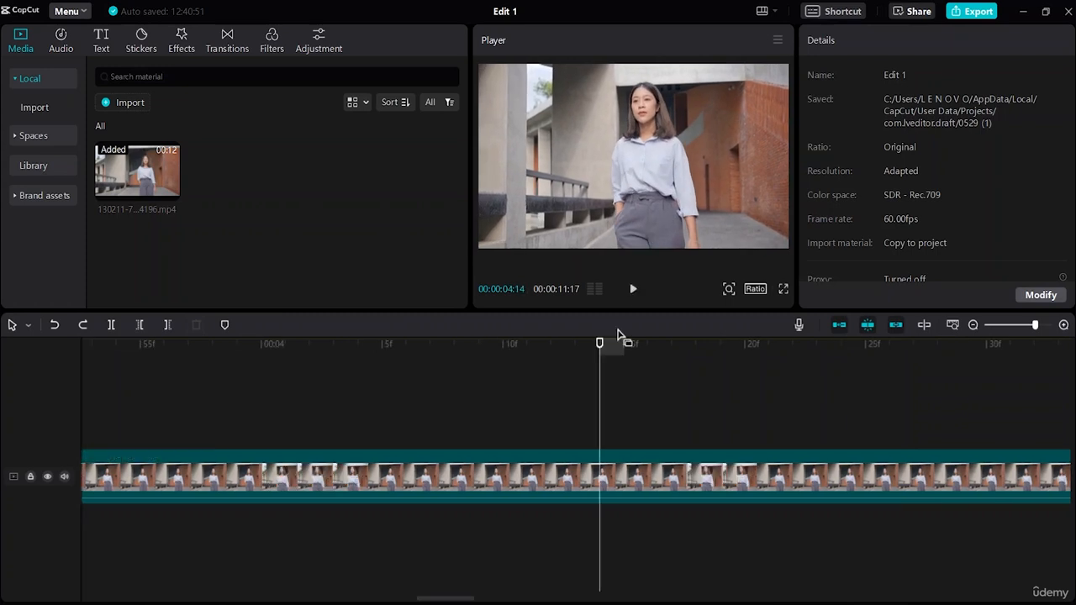
Split the clip at 00:00:04:07 and at 00:00:04:19 to isolate a 12-frame segment
left_click(431, 392)
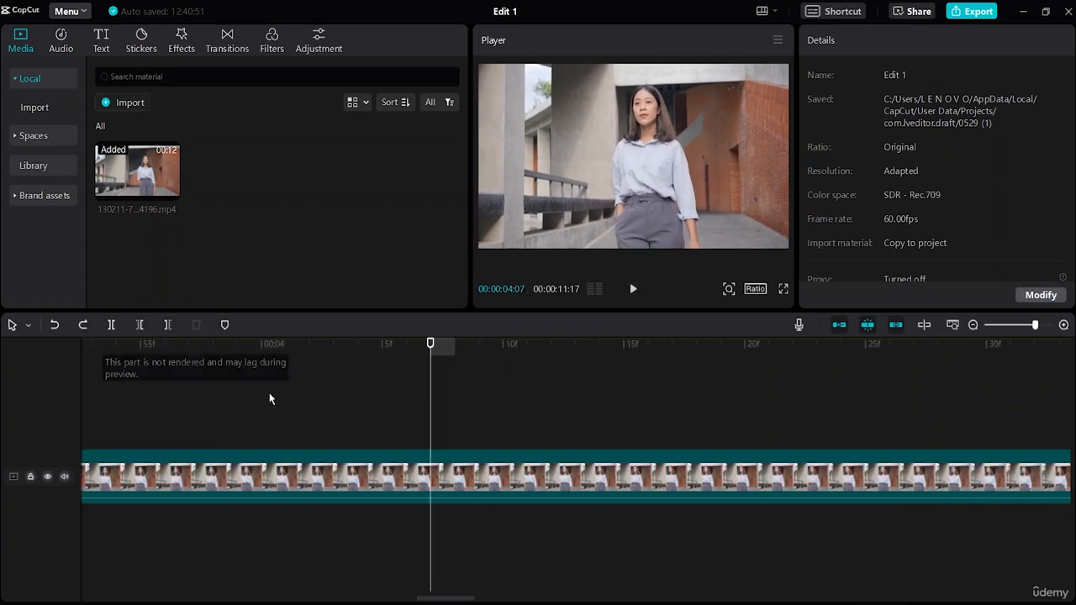
left_click(290, 490)
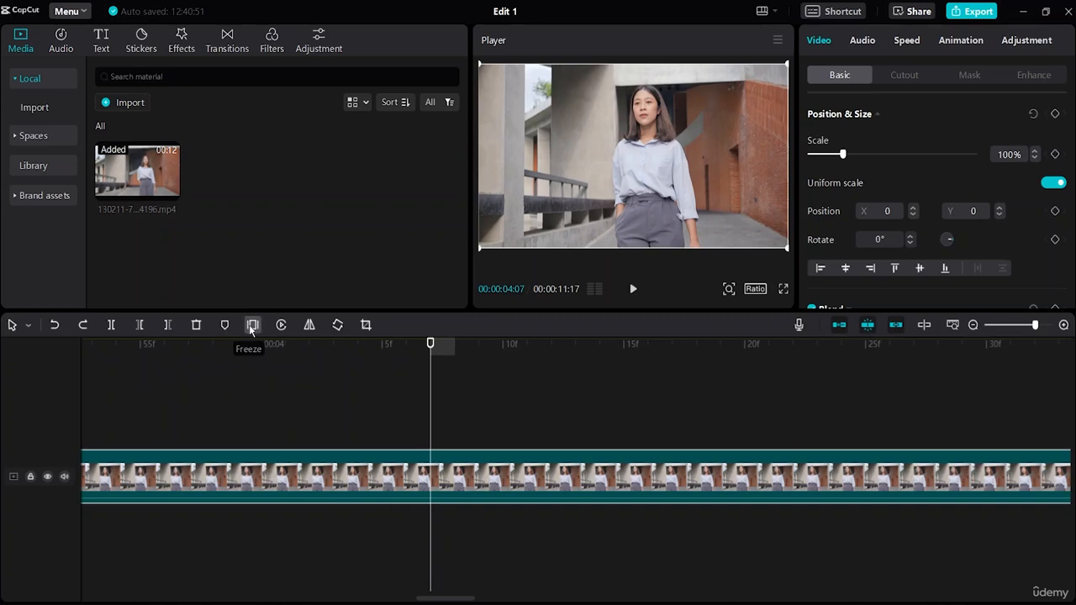
left_click(110, 325)
left_click_drag(432, 415, 719, 433)
left_click(110, 324)
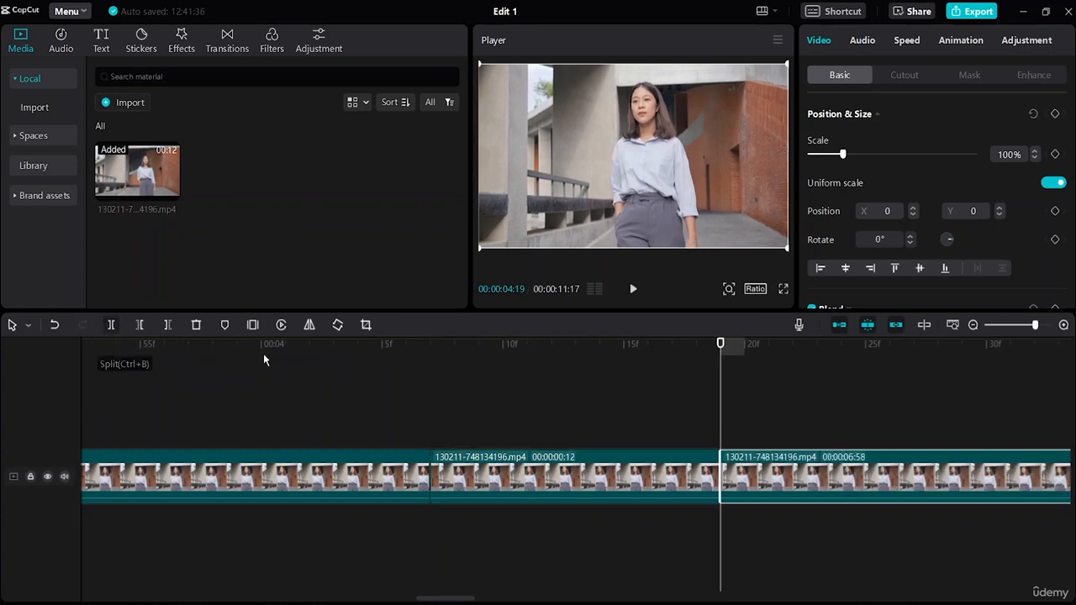
Insert a freeze frame at 00:00:04:07, at the start of the 12-frame segment
left_click_drag(720, 399, 431, 412)
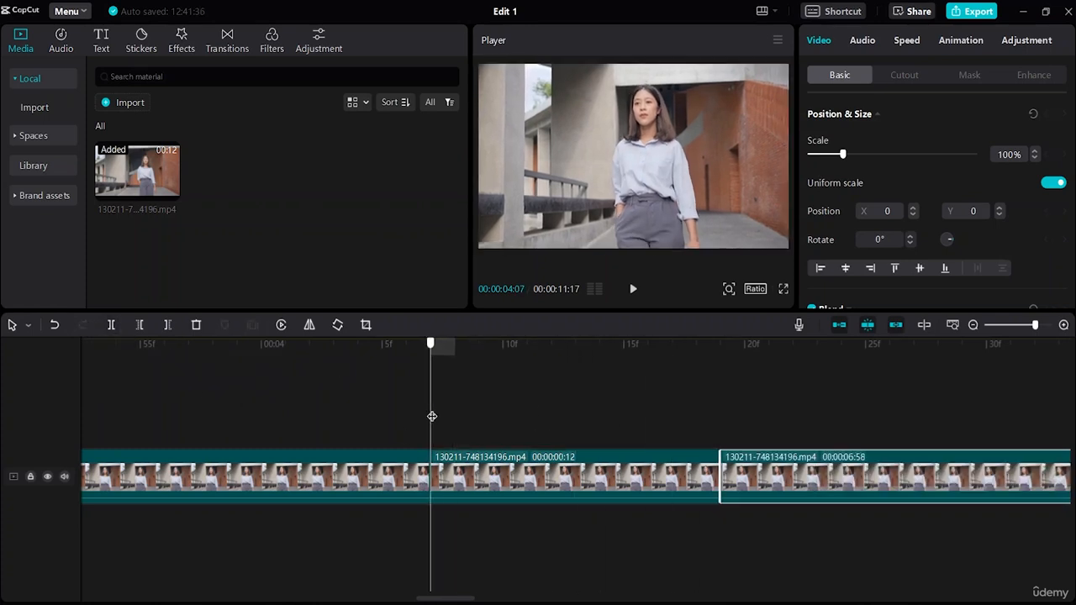
left_click(542, 477)
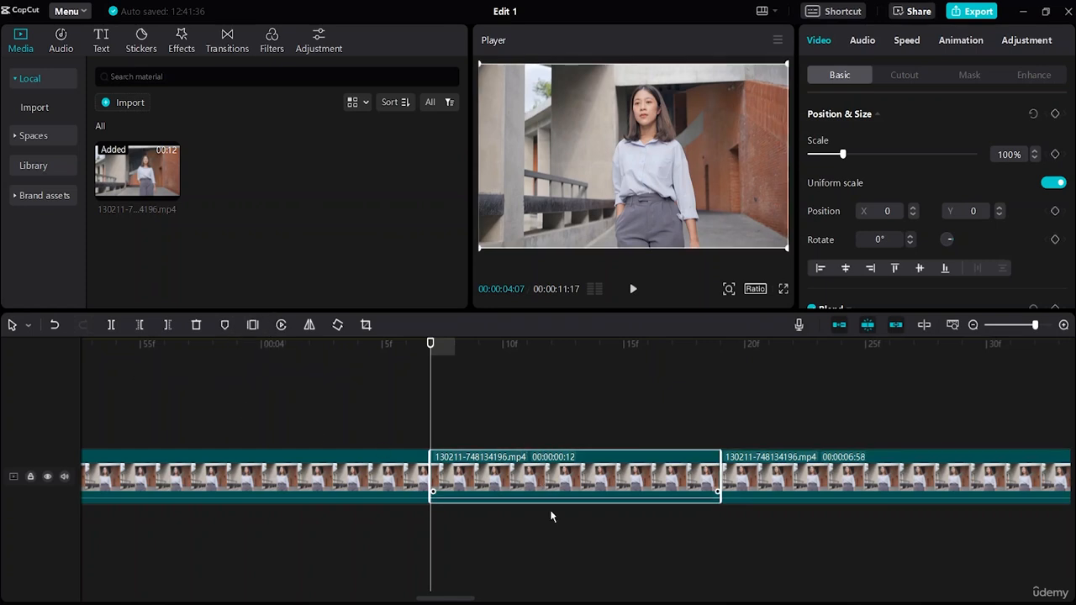
left_click(252, 324)
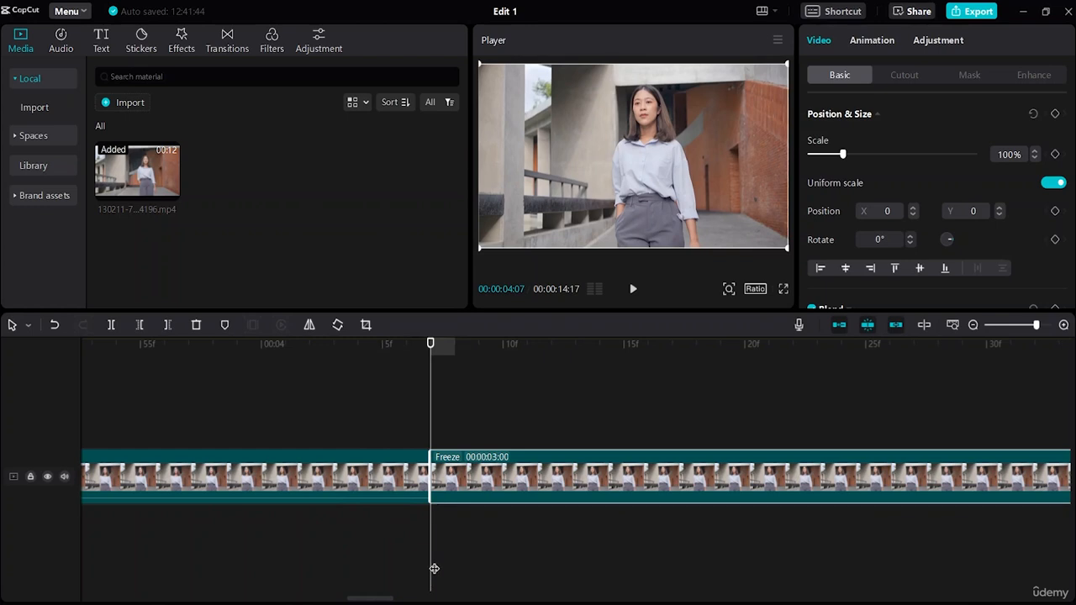
Play the timeline from 00:00:04:01 through the freeze frame to about 00:00:11:26
left_click_drag(432, 588, 286, 420)
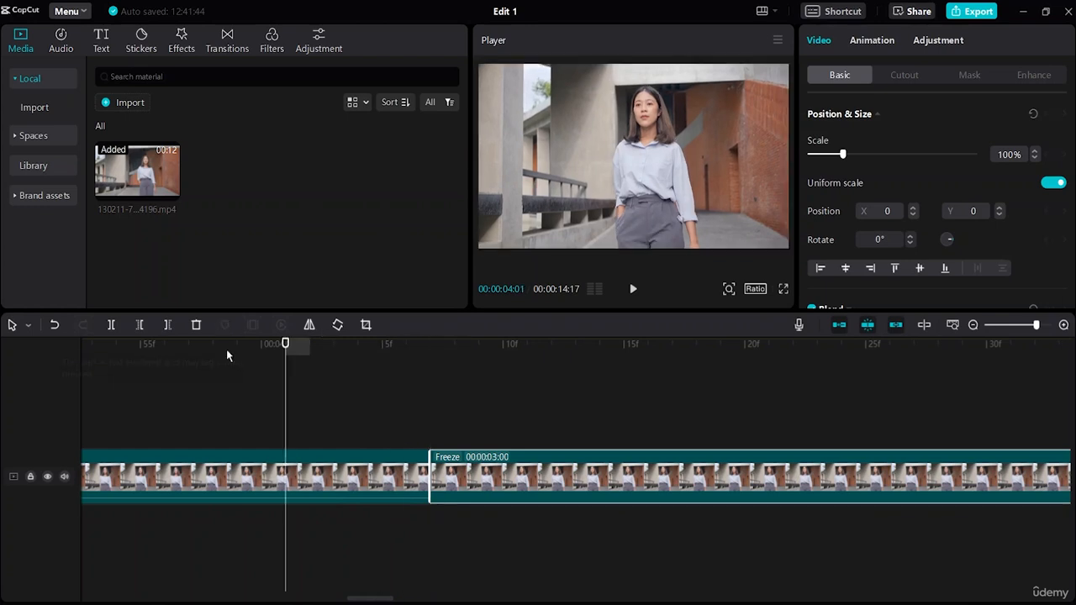
left_click(633, 290)
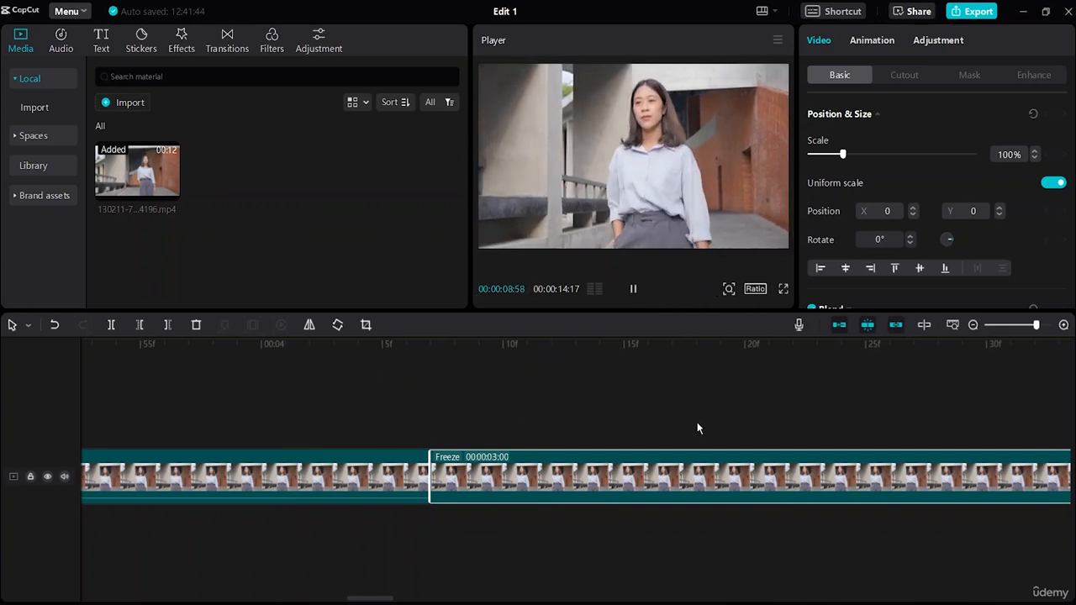
left_click(633, 289)
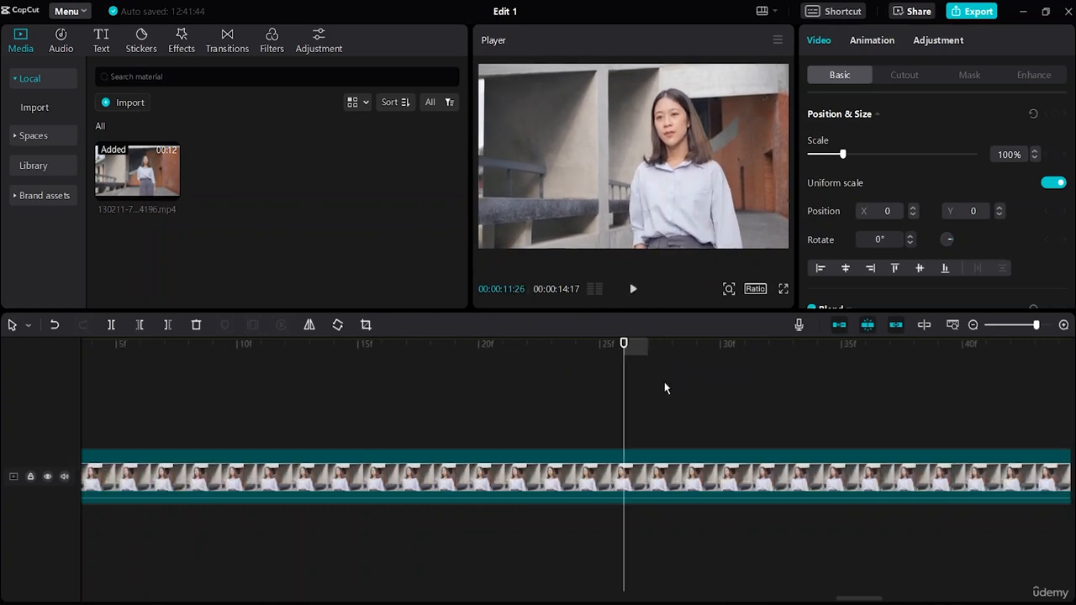
Undo the freeze frame and both splits back to the single unsplit clip
key("w")
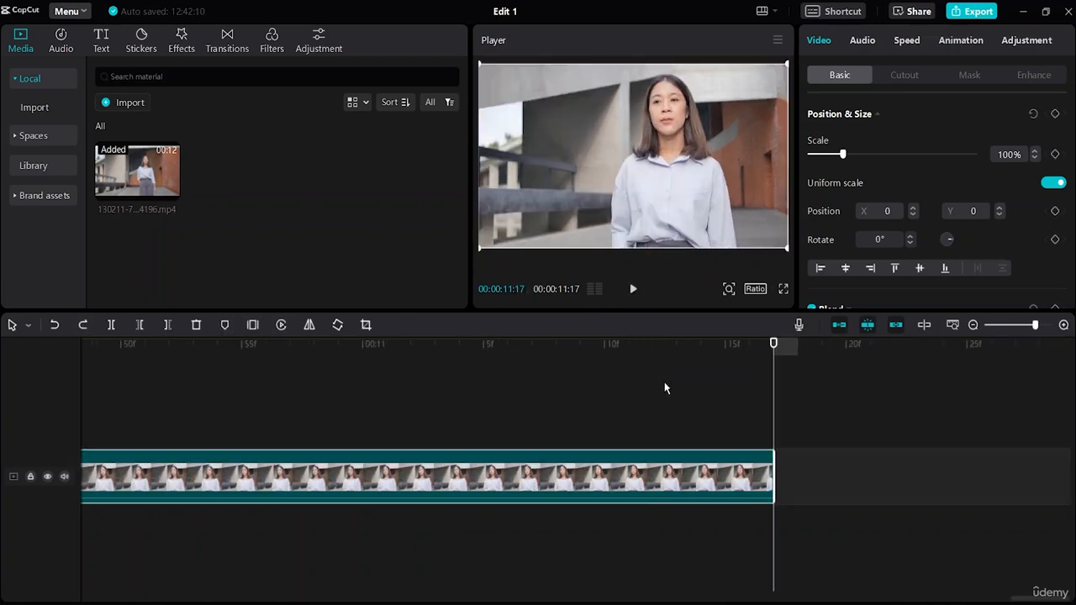
left_click(54, 325)
left_click(82, 325)
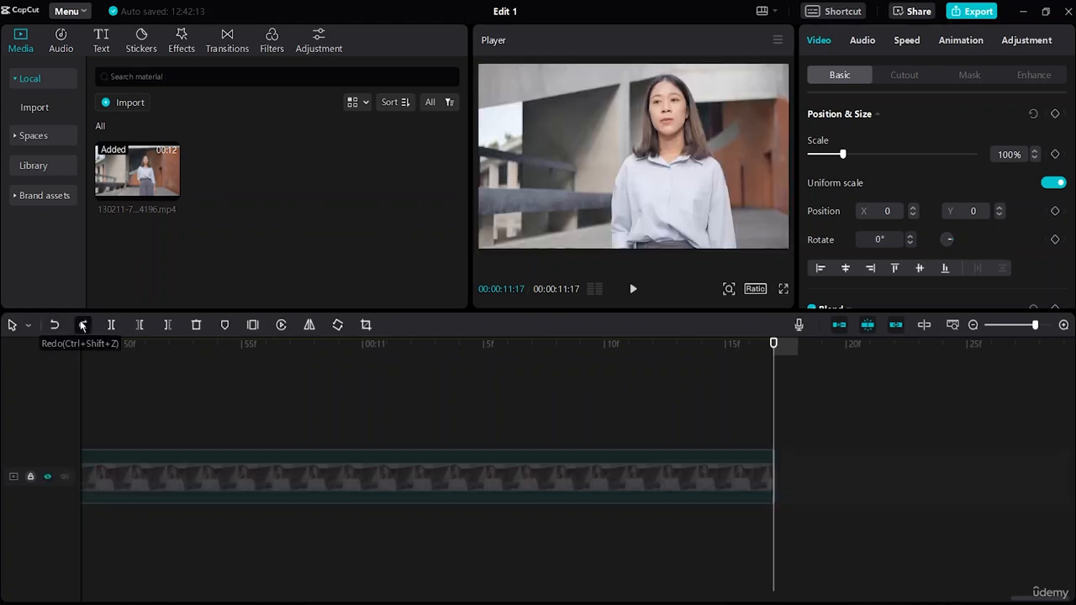
Move the playhead to about 00:00:06:22 and reverse the whole clip
left_click(630, 554)
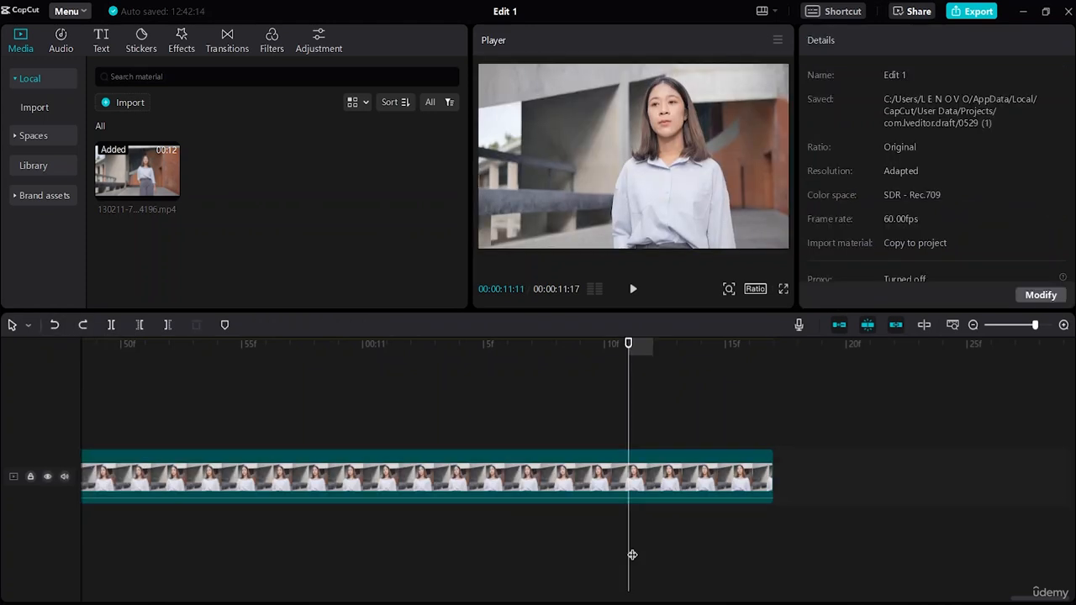
left_click_drag(630, 554, 1, 521)
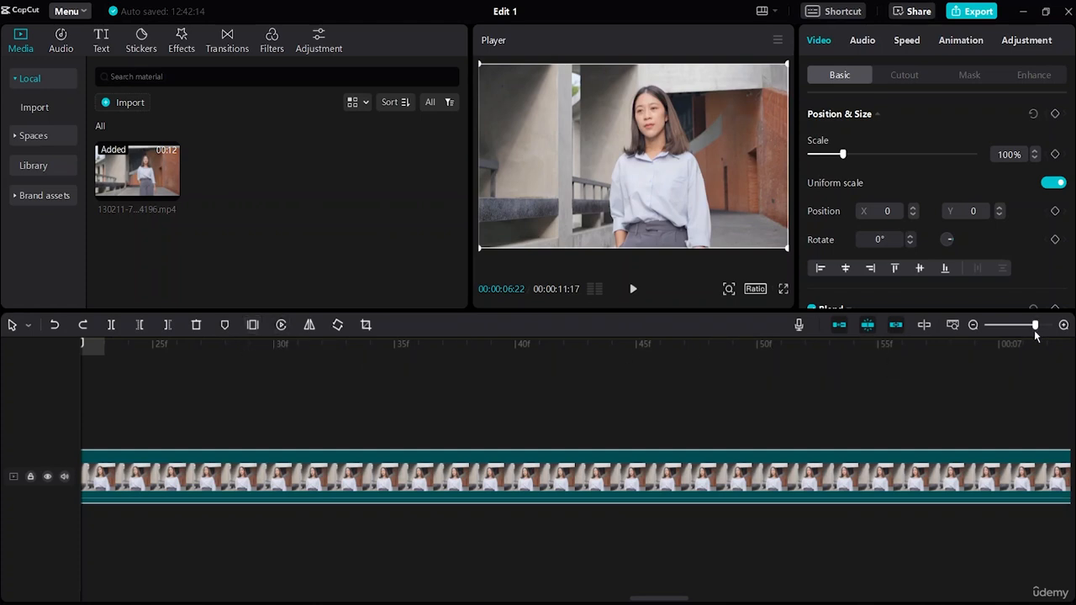
left_click_drag(1035, 324, 1003, 326)
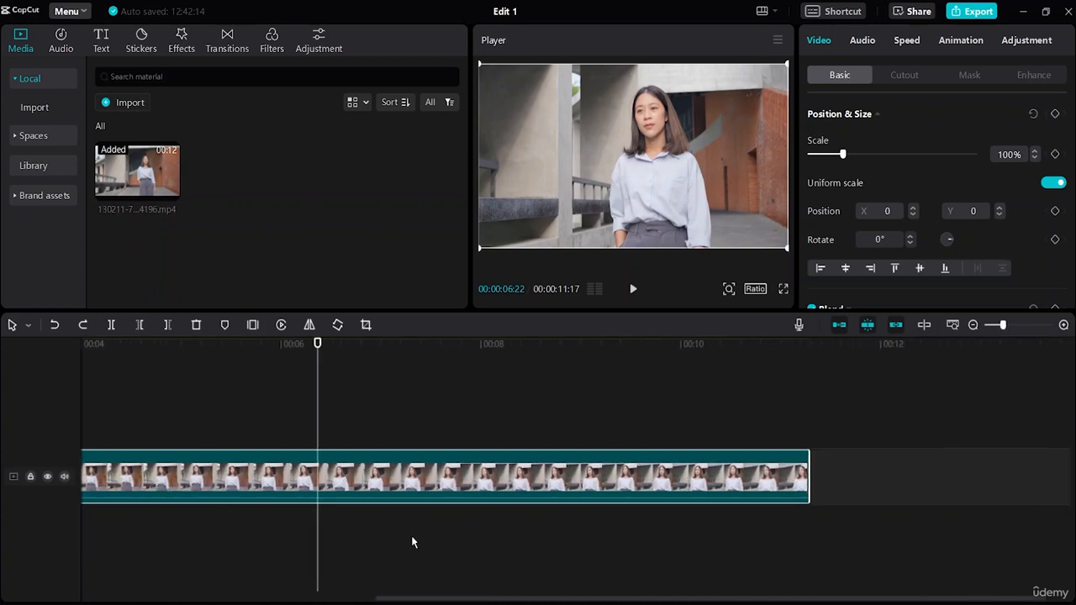
left_click(281, 326)
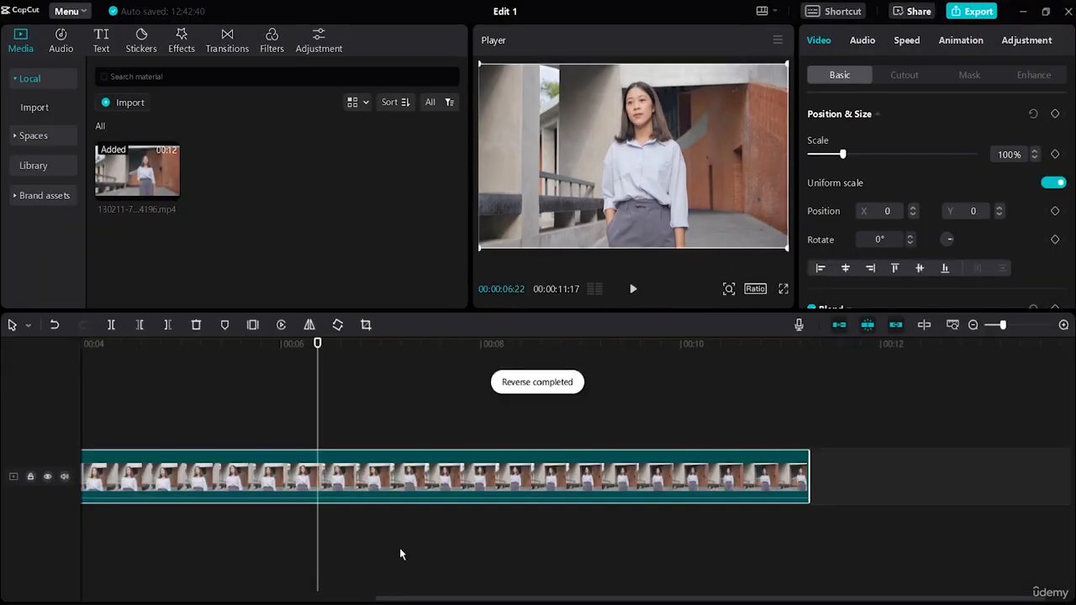
left_click(400, 549)
left_click_drag(409, 474, 786, 477)
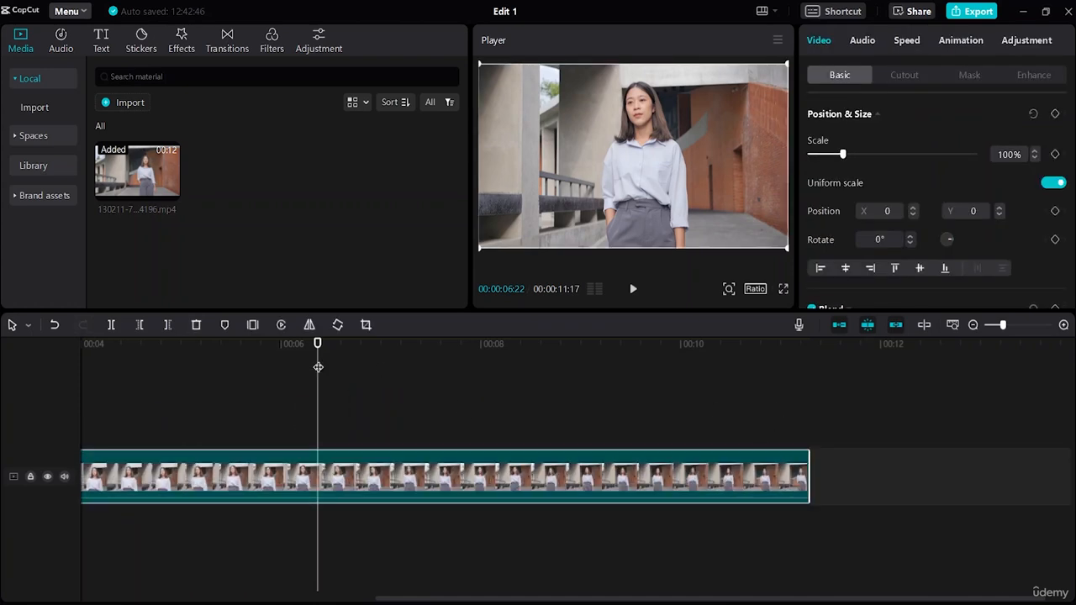
Play the reversed clip from the start to about 00:00:10:02 and undo the reversal
left_click_drag(318, 367, 1, 397)
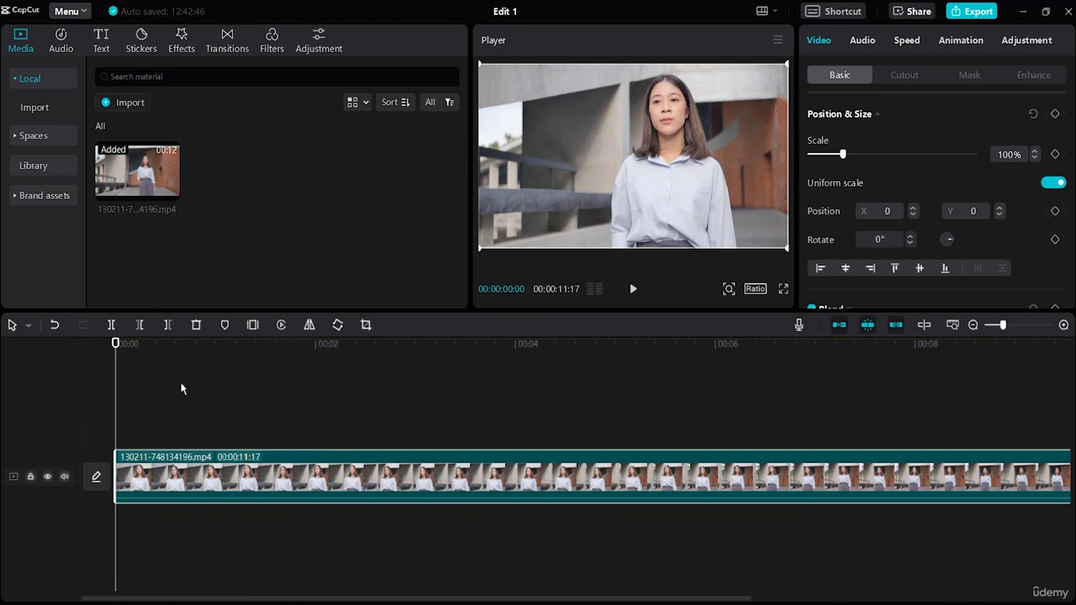
left_click(633, 288)
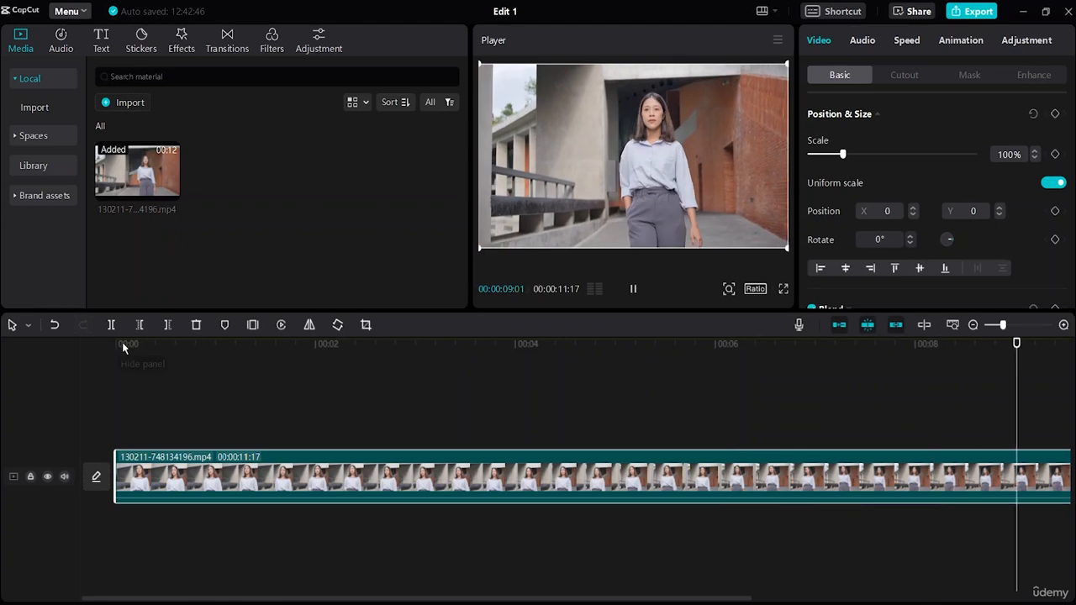
left_click(53, 326)
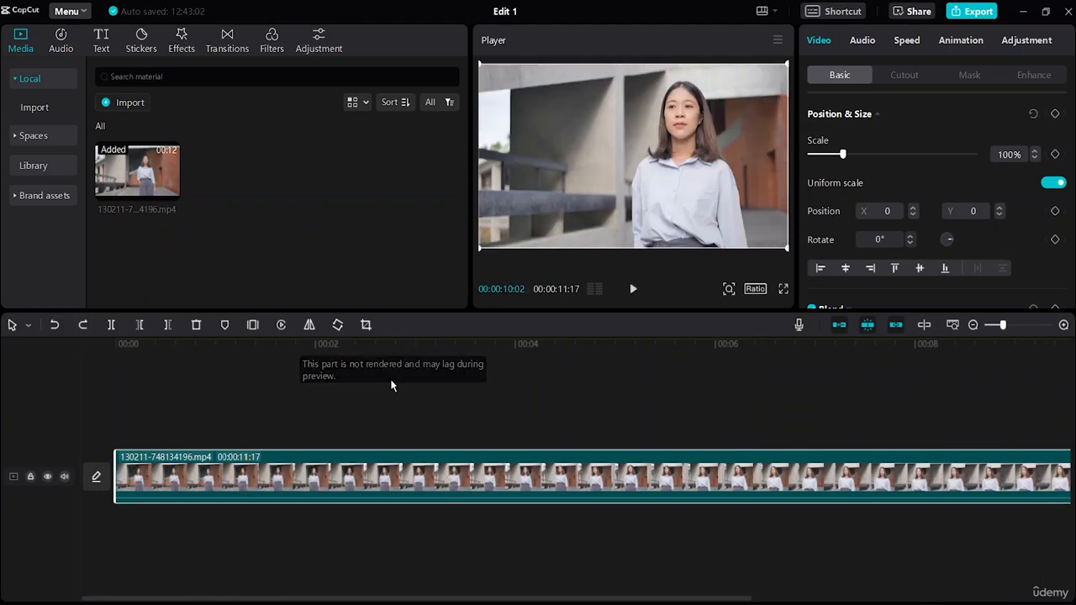
Play the clip in its original direction from about 00:00:00:17 to 00:00:03:10
left_click(144, 565)
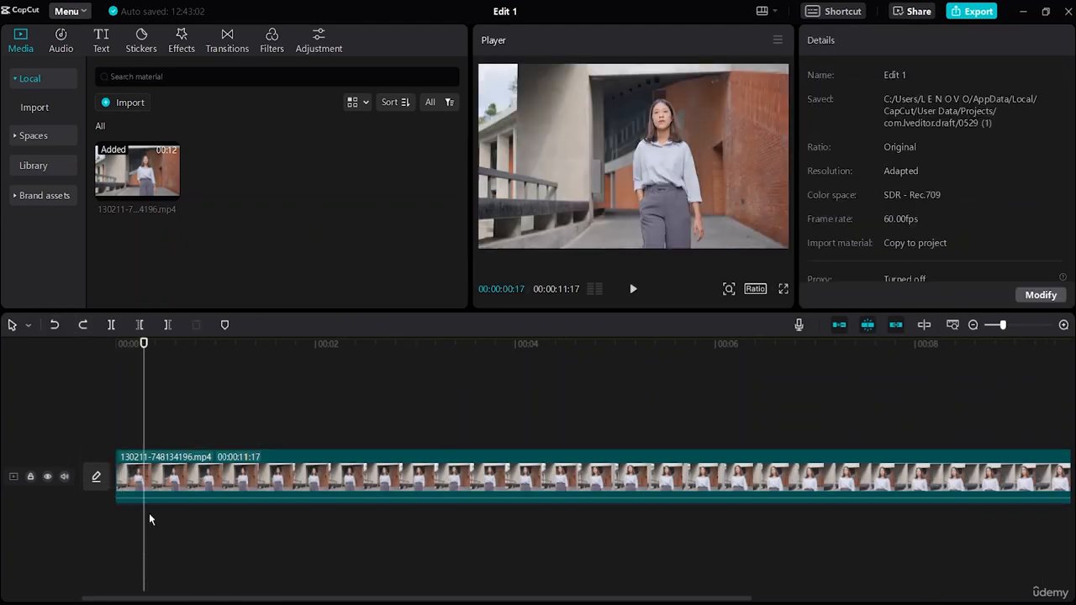
left_click(635, 289)
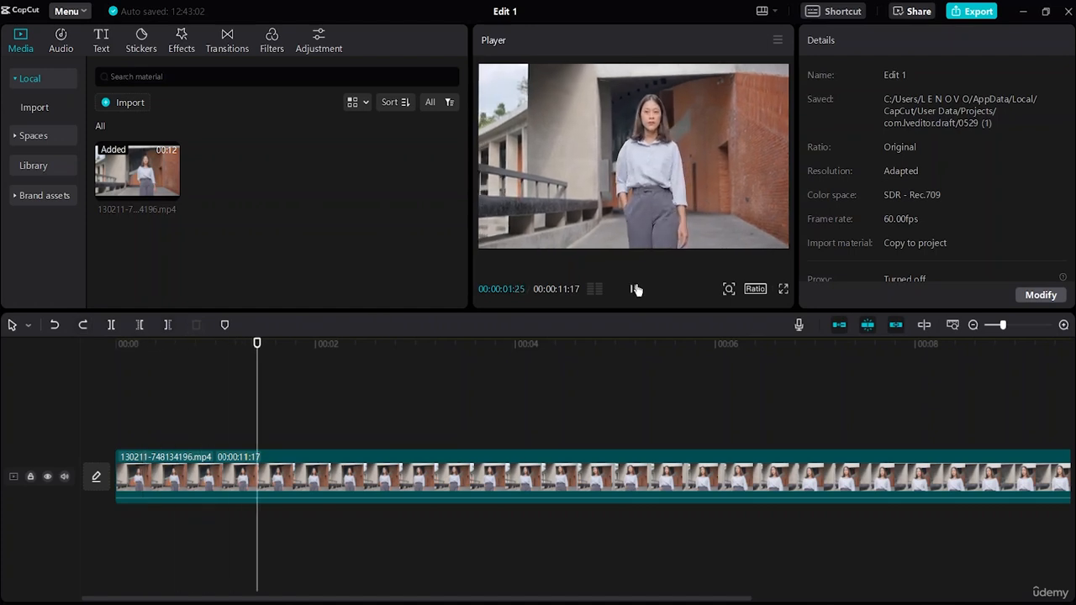
left_click(635, 288)
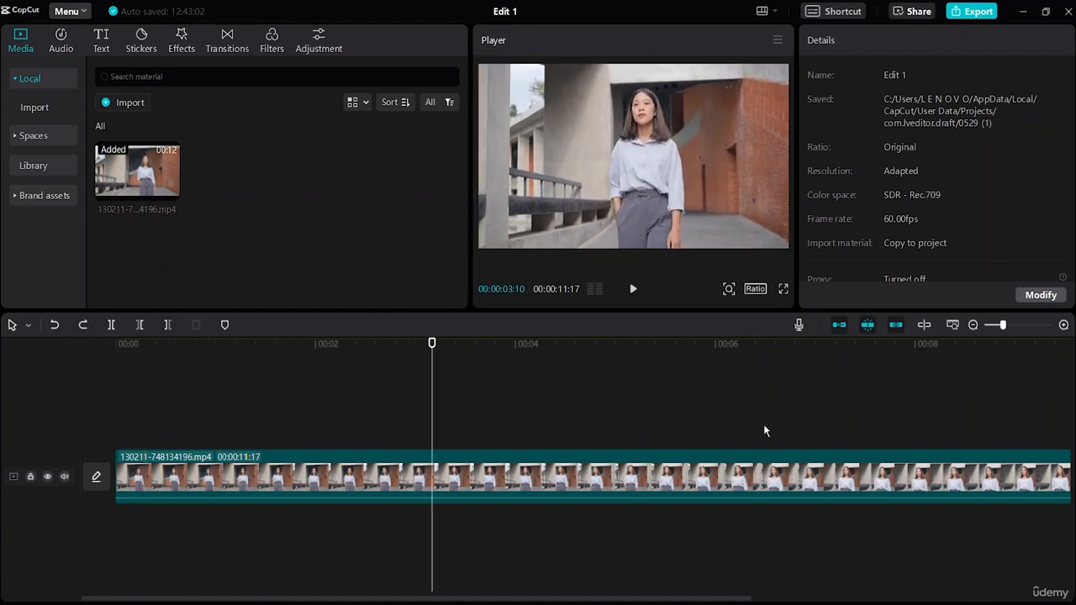
Mirror the clip, preview it to about 00:00:04:36, and undo the mirroring
left_click(619, 490)
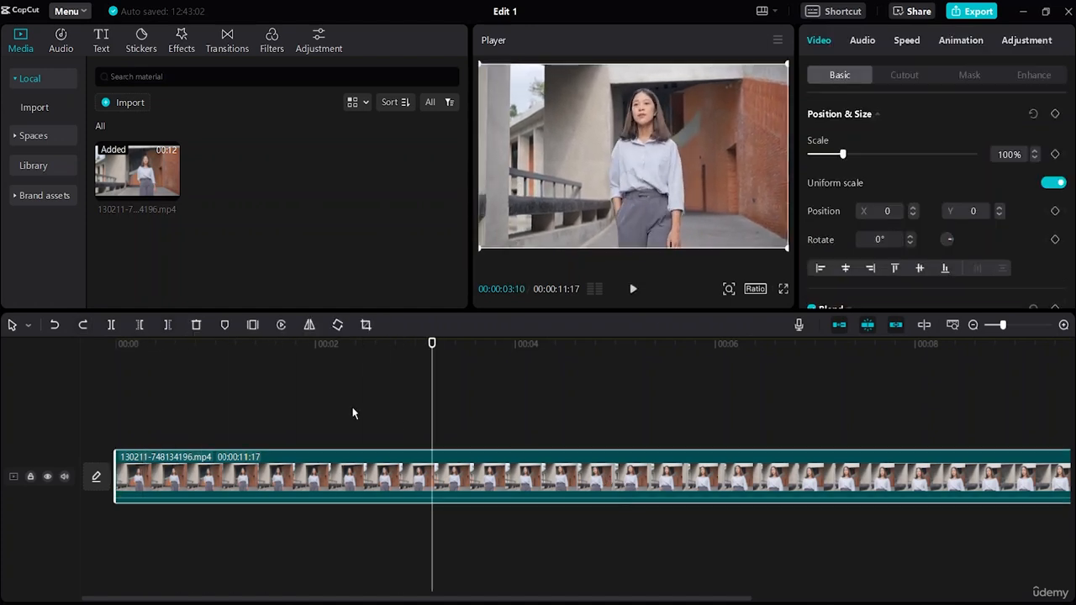
left_click(310, 325)
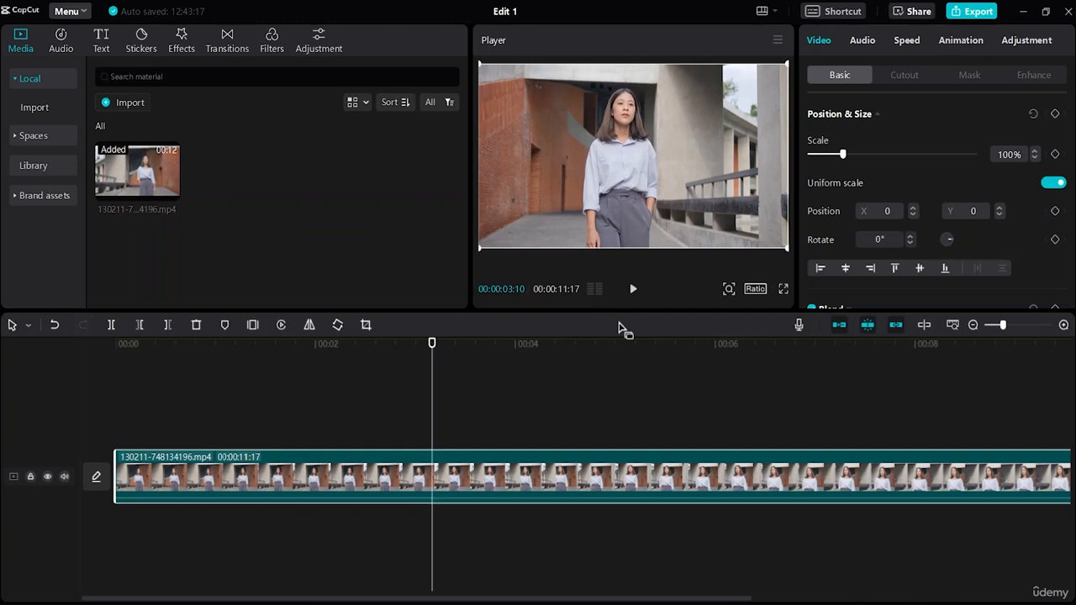
left_click(634, 289)
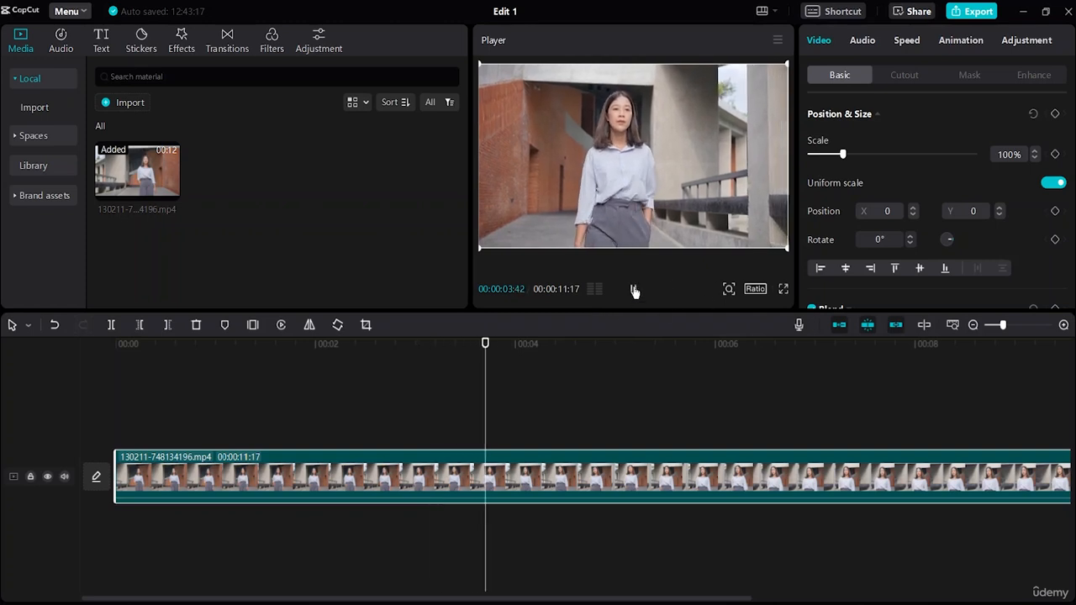
left_click(634, 289)
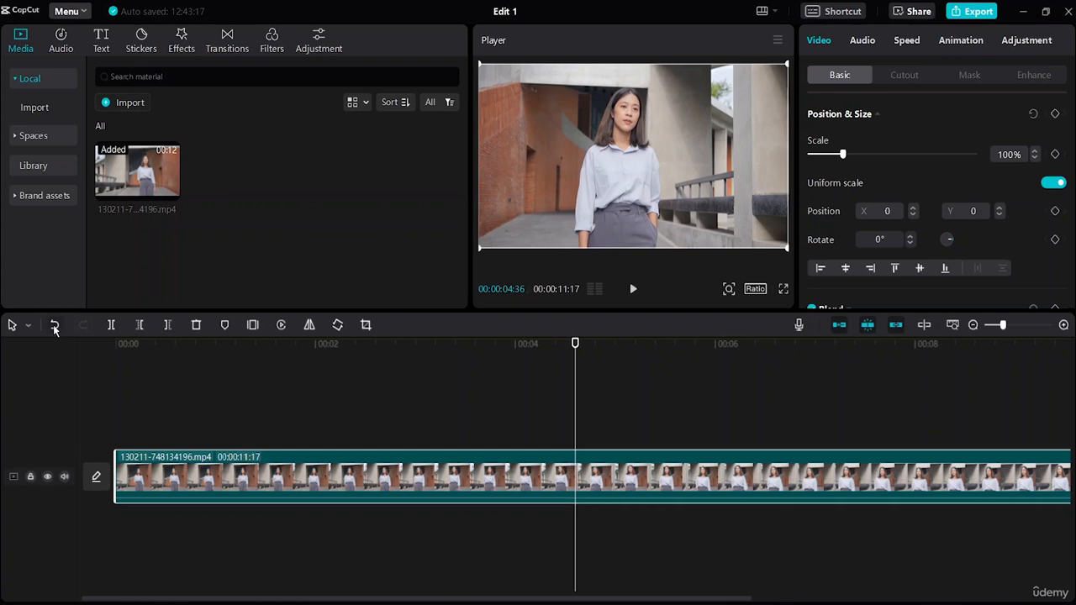
left_click(54, 325)
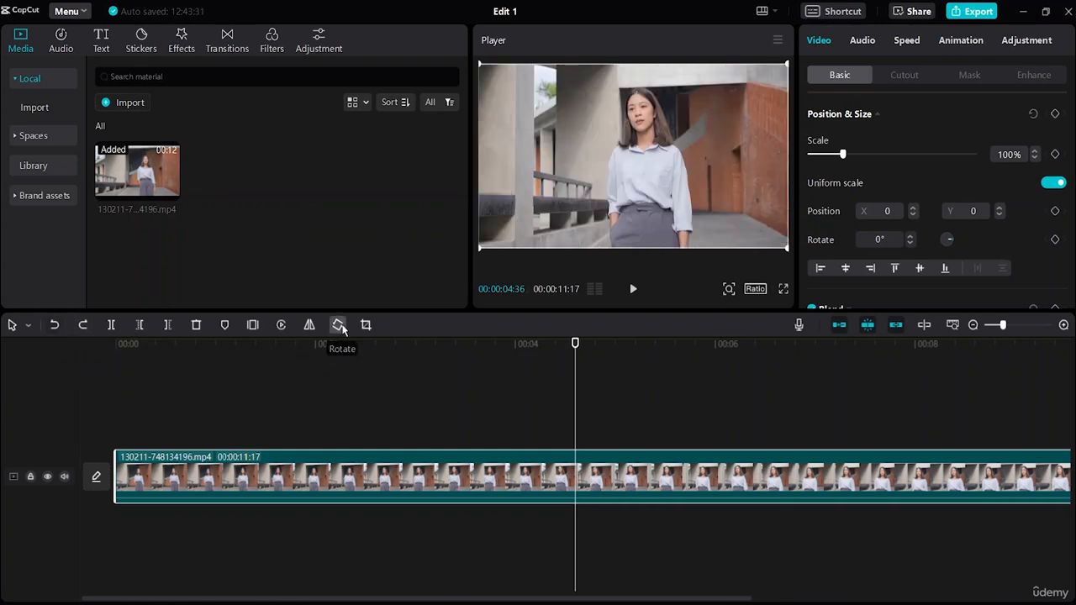
Rotate the clip in 90° increments through two full turns to 720°
left_click(338, 325)
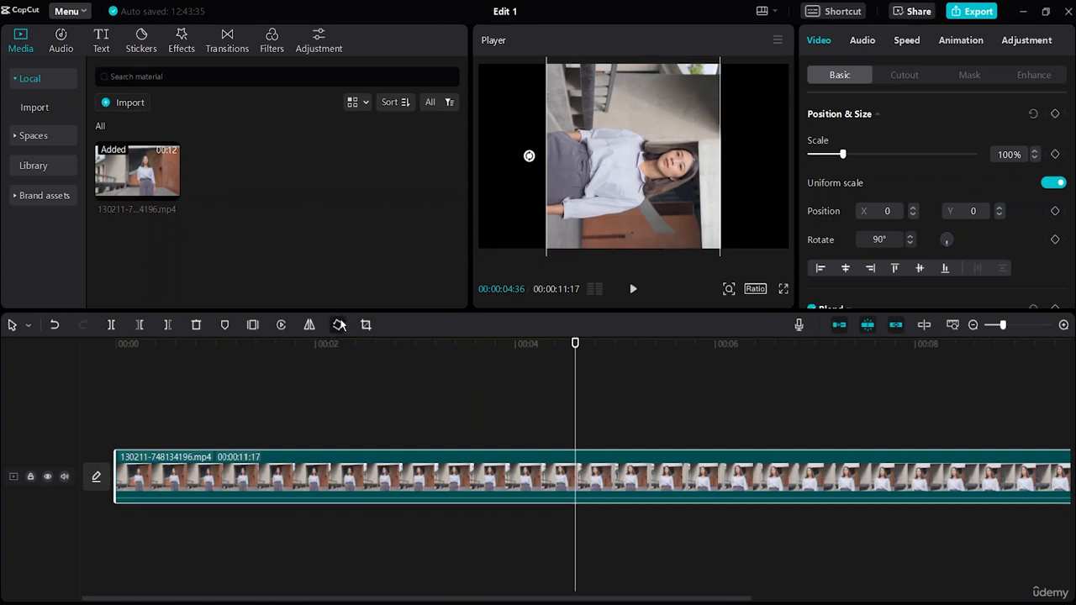
left_click(338, 325)
left_click(338, 325)
left_click(338, 325)
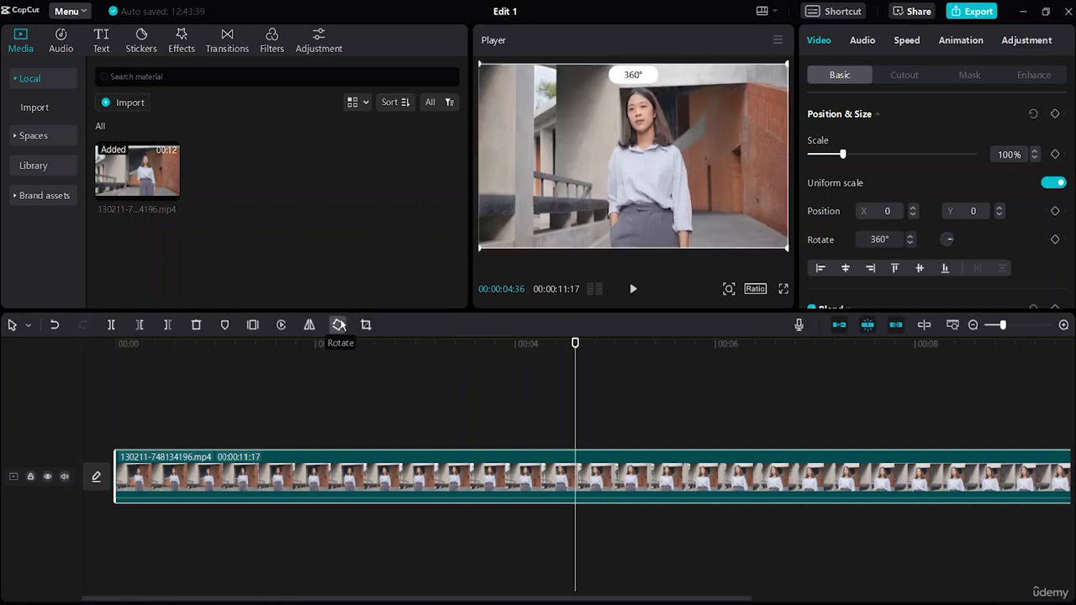
left_click(338, 326)
left_click(338, 326)
left_click(338, 326)
left_click(337, 326)
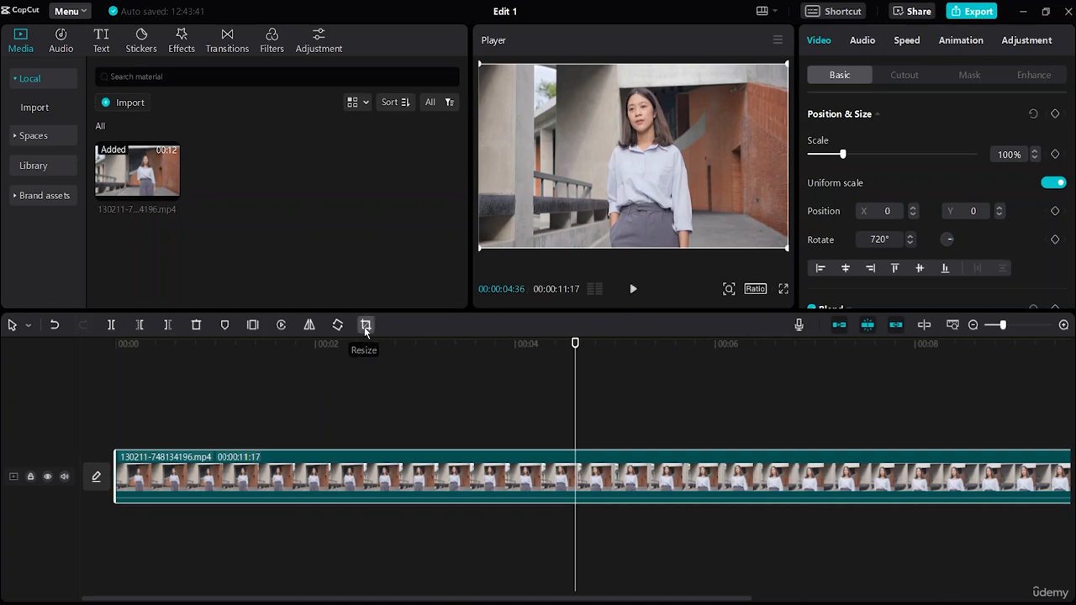
Crop the clip with the Free ratio to a full-height vertical area around the woman, trimming both sides, and apply it
left_click(365, 326)
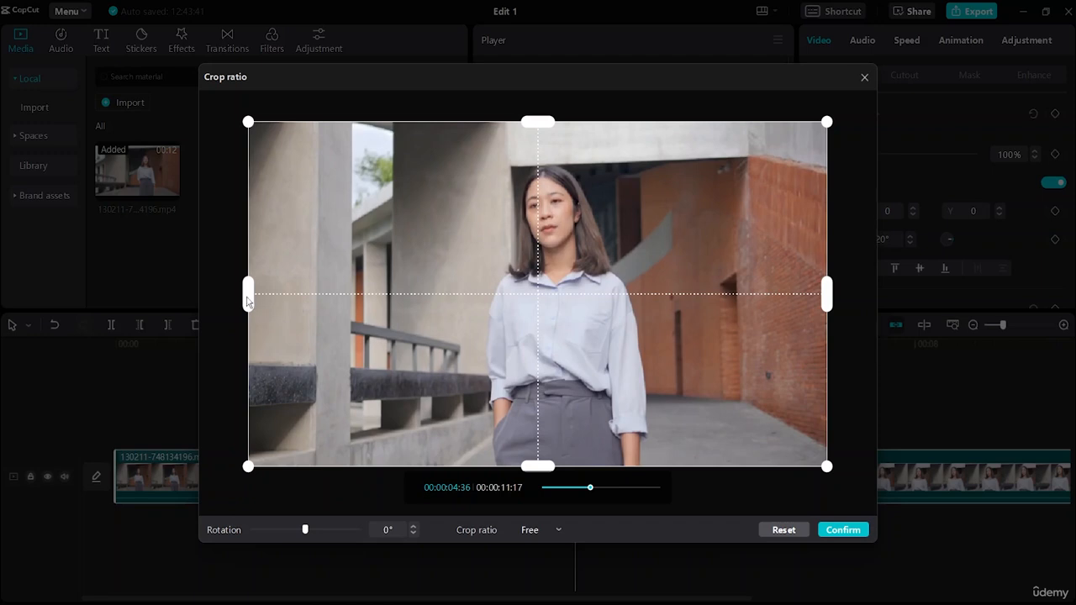
left_click_drag(246, 297, 478, 369)
left_click_drag(827, 297, 661, 310)
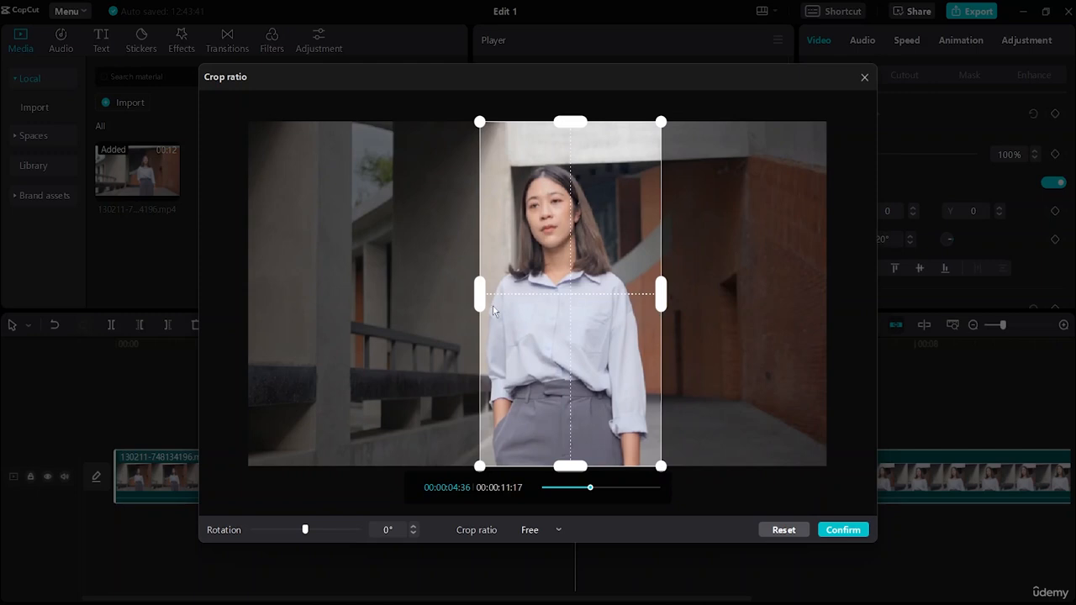
left_click_drag(478, 301, 446, 308)
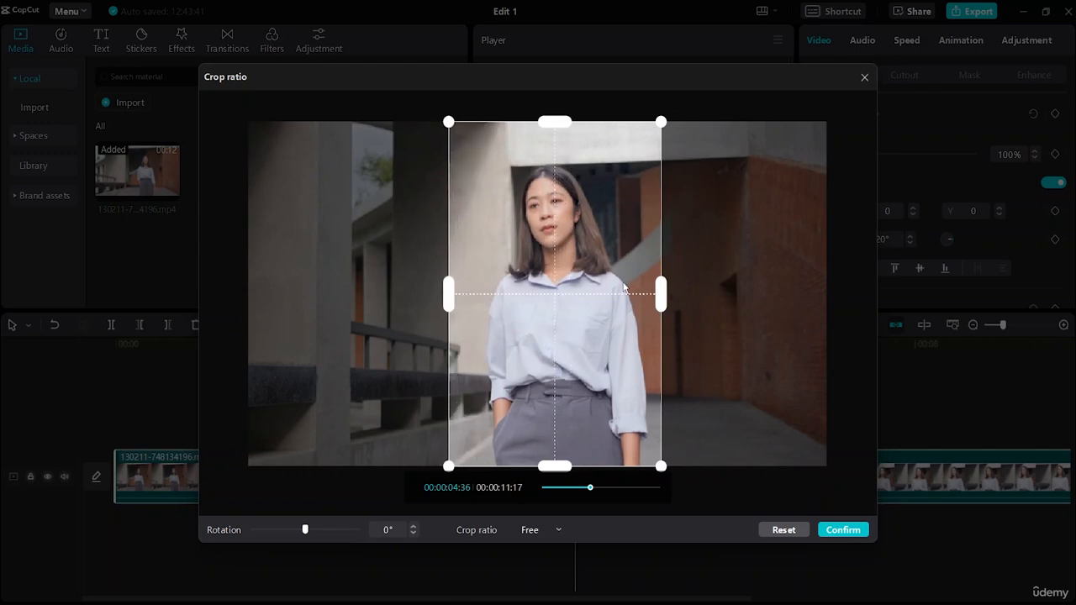
left_click_drag(661, 294, 682, 293)
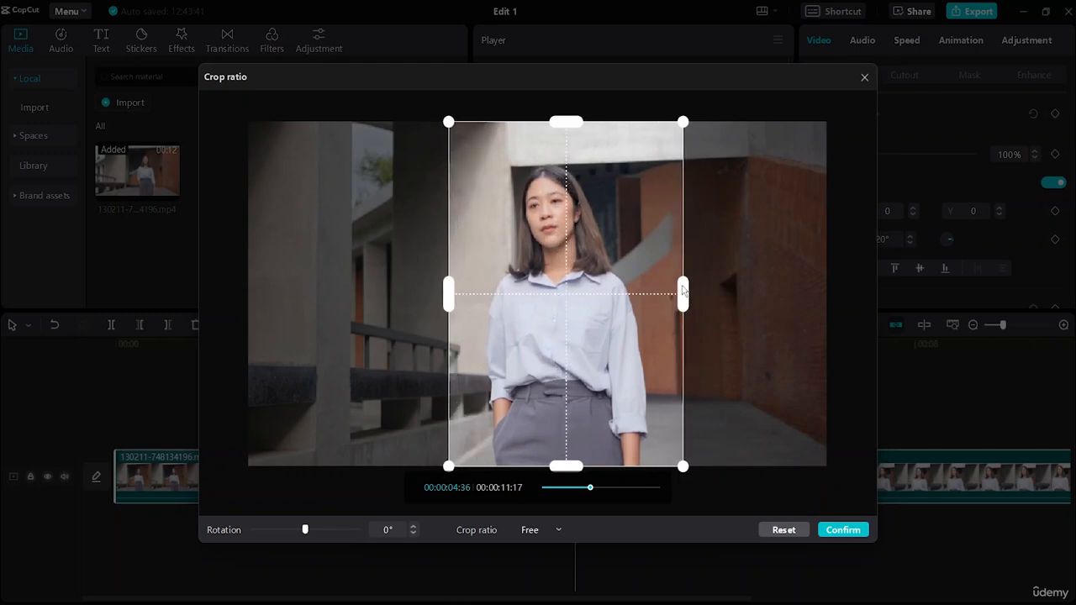
left_click(843, 529)
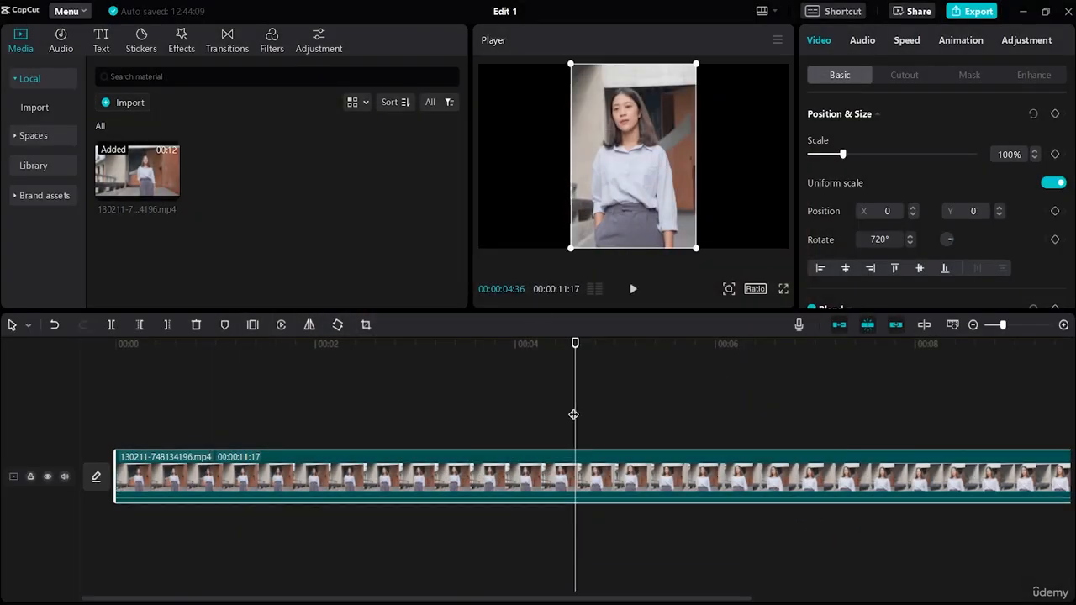
Play the cropped clip from the beginning of the timeline
left_click_drag(575, 415, 27, 444)
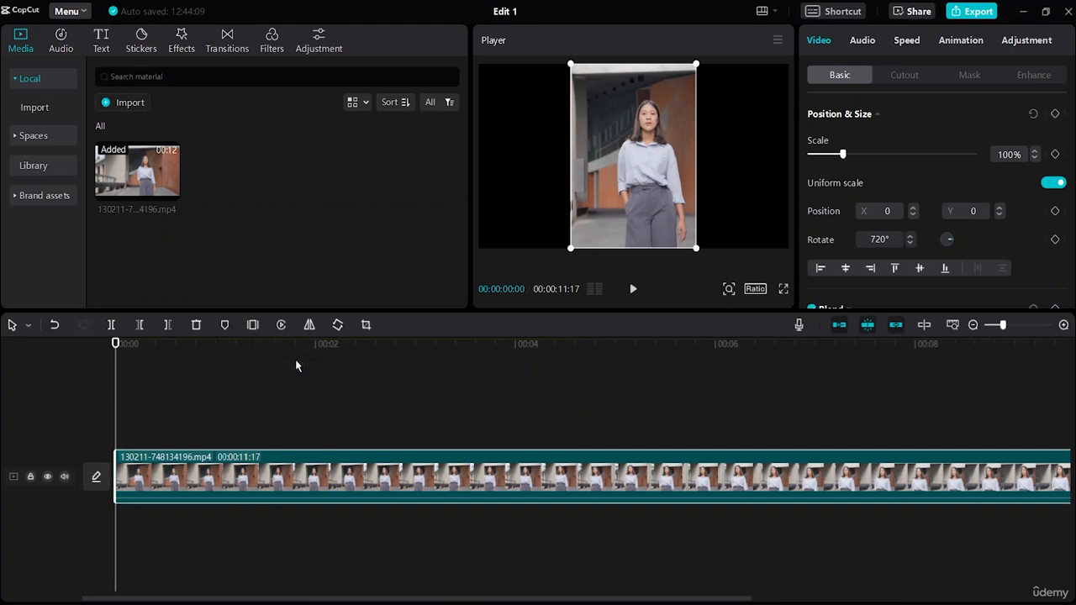
left_click(634, 290)
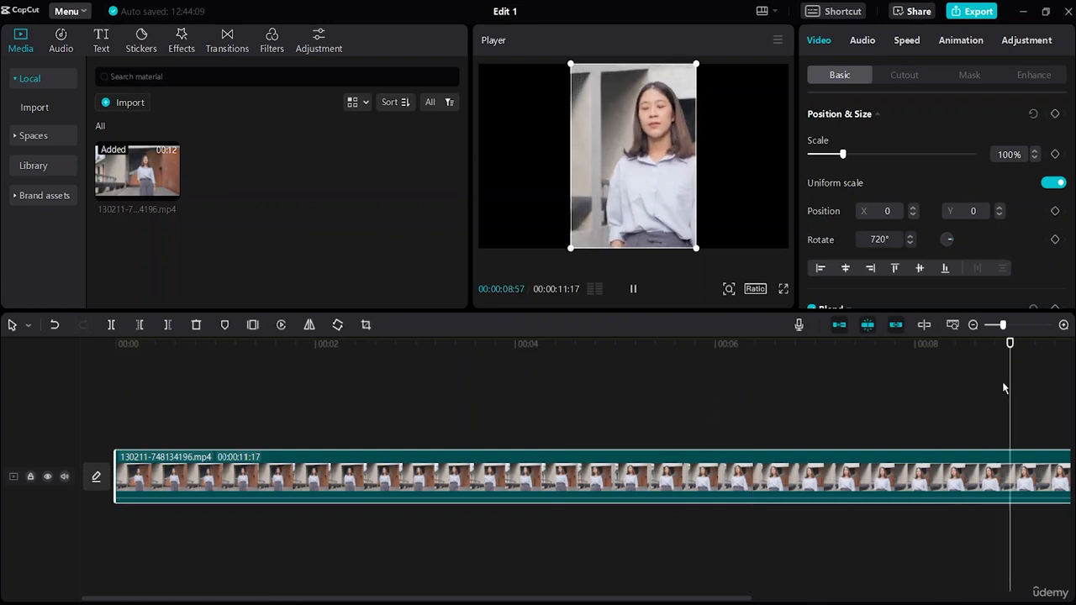
Try the 1:1, 3:4, 9:16 and 16:9 crop ratios in turn on the clip
left_click(366, 325)
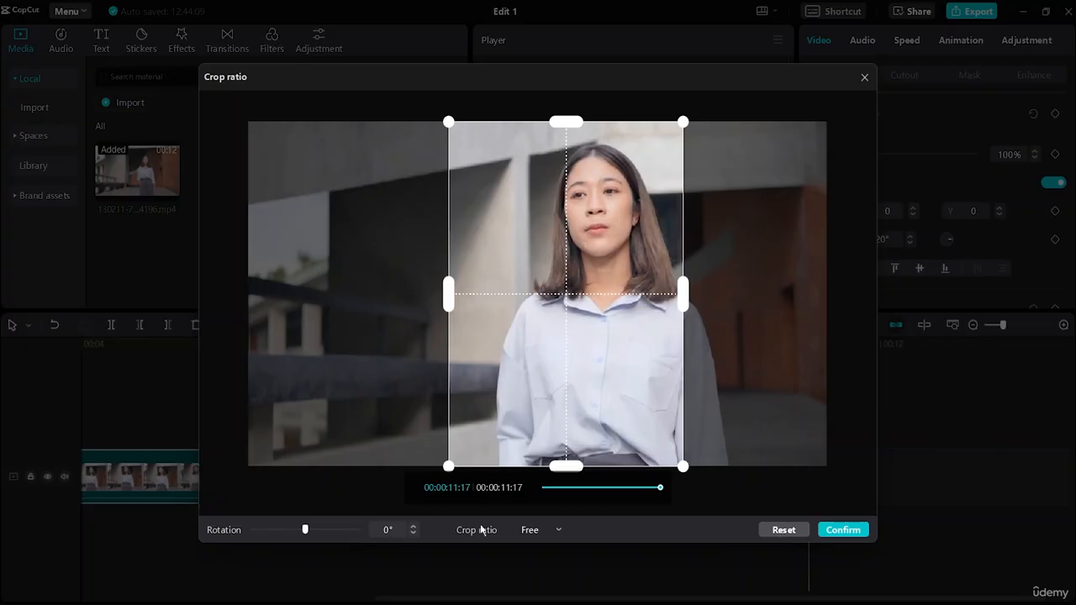
left_click(557, 532)
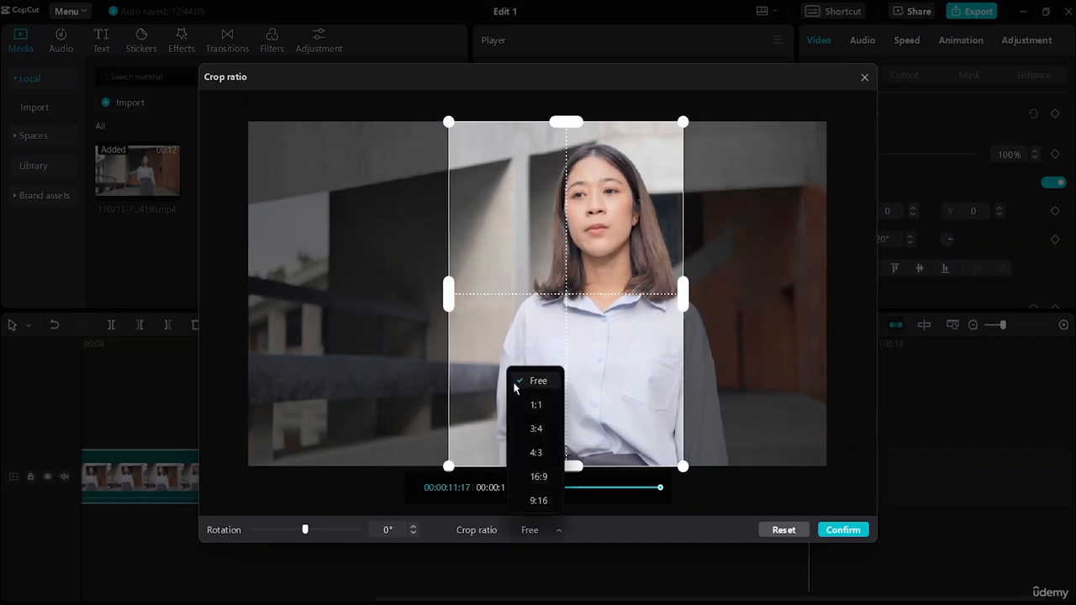
left_click(532, 407)
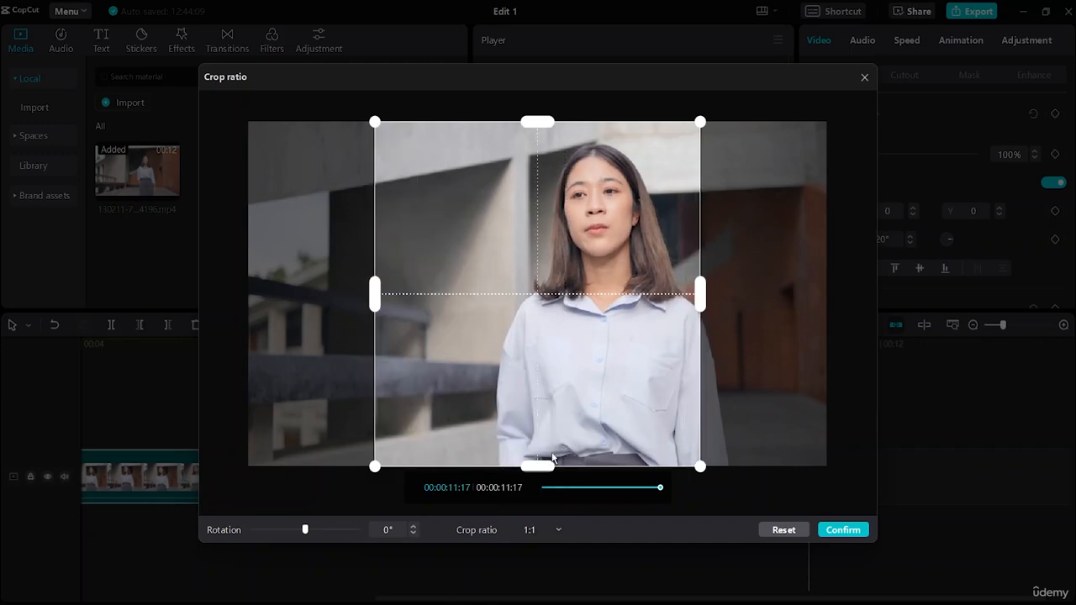
left_click(559, 531)
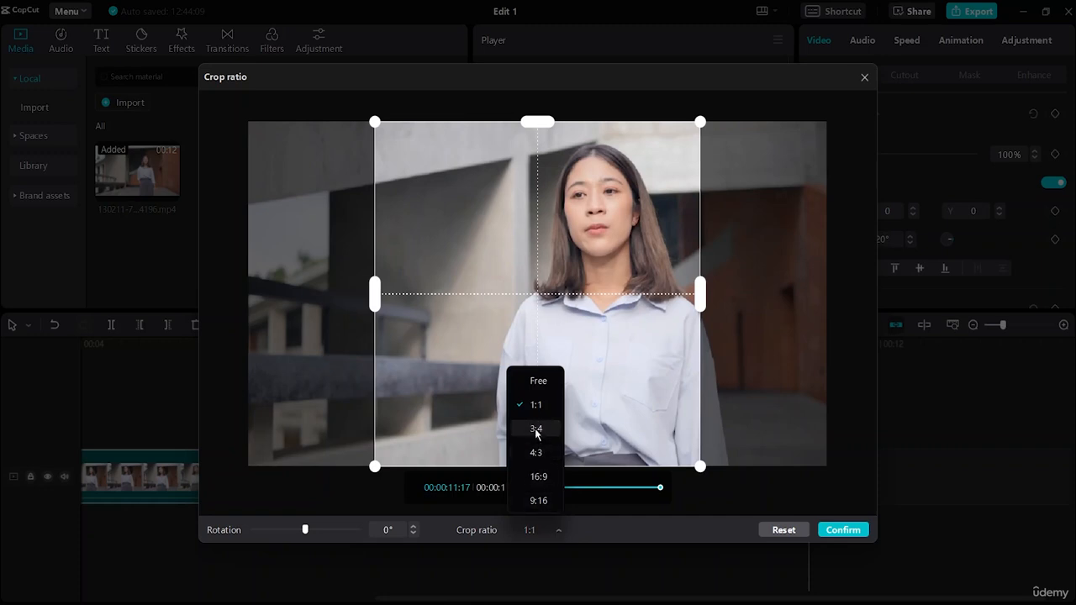
left_click(536, 429)
left_click(554, 534)
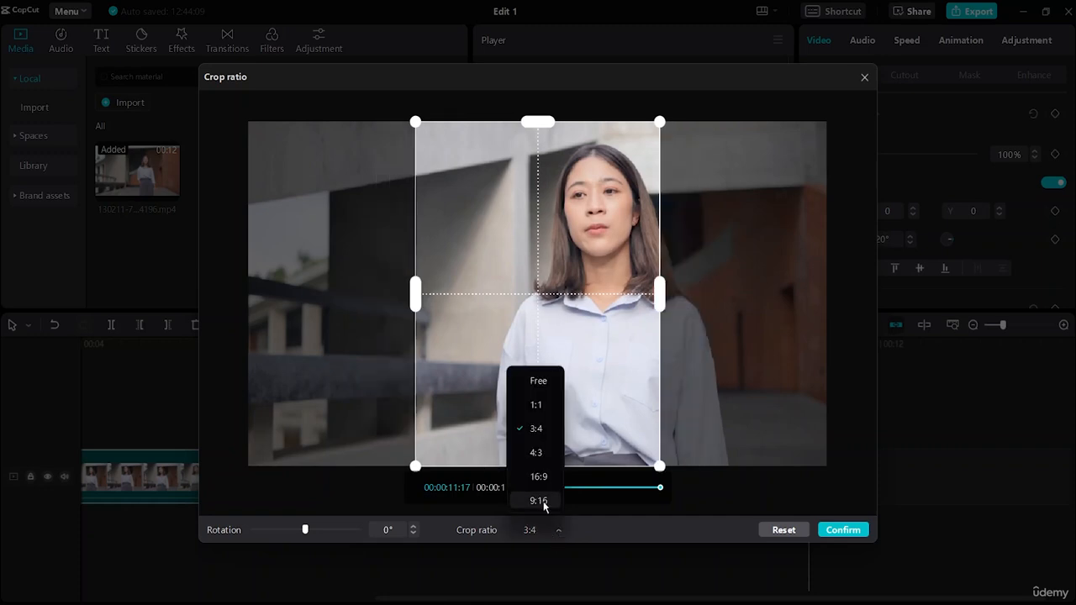
left_click(546, 503)
left_click(552, 532)
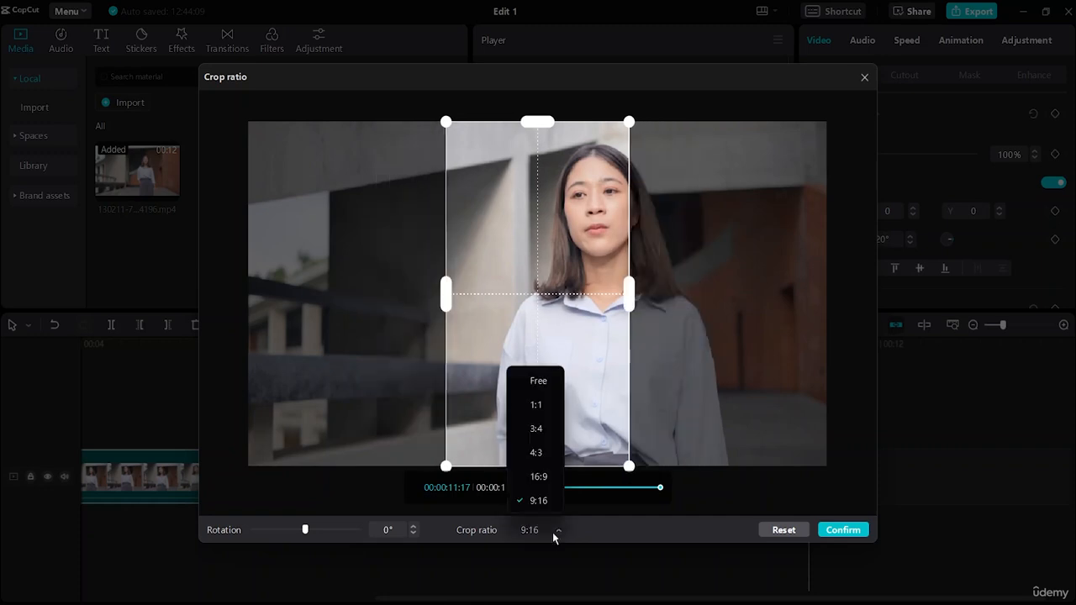
left_click(540, 479)
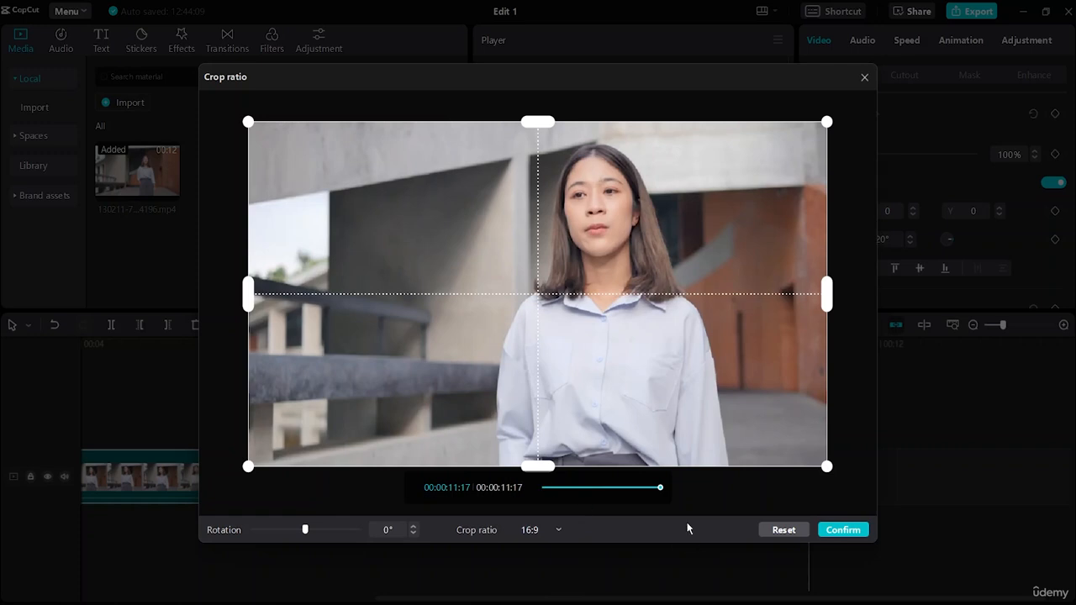
Crop the clip to the 9:16 ratio with the crop frame shifted right over the woman, and apply it
left_click(539, 533)
left_click(546, 501)
left_click_drag(538, 414, 619, 425)
left_click(845, 531)
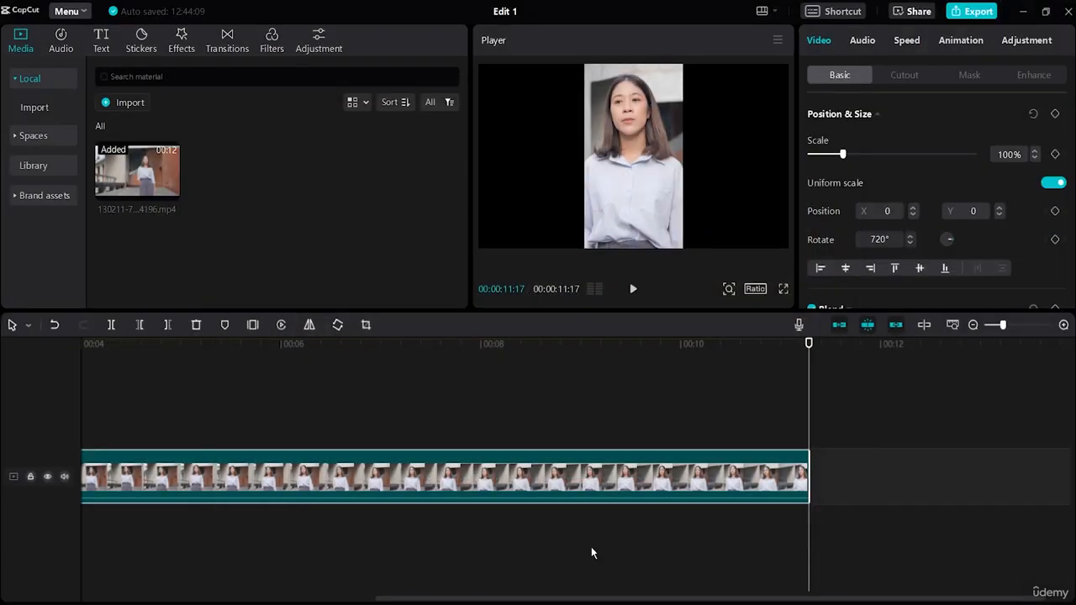
Move the clip to a new track above the main one and align it with the timeline's start
left_click_drag(343, 483, 414, 514)
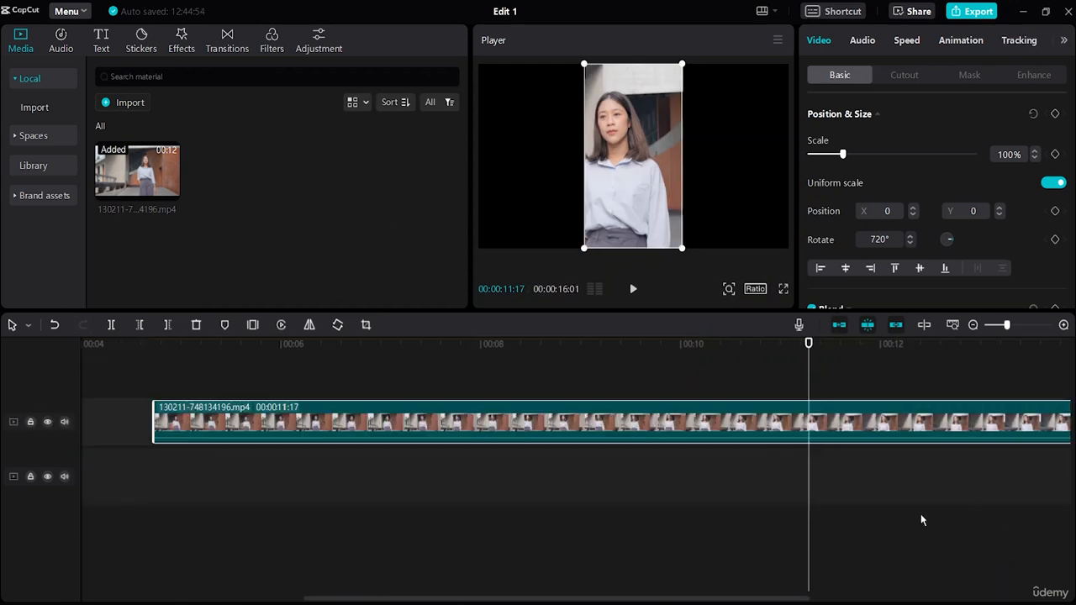
left_click(499, 558)
left_click_drag(588, 416, 328, 418)
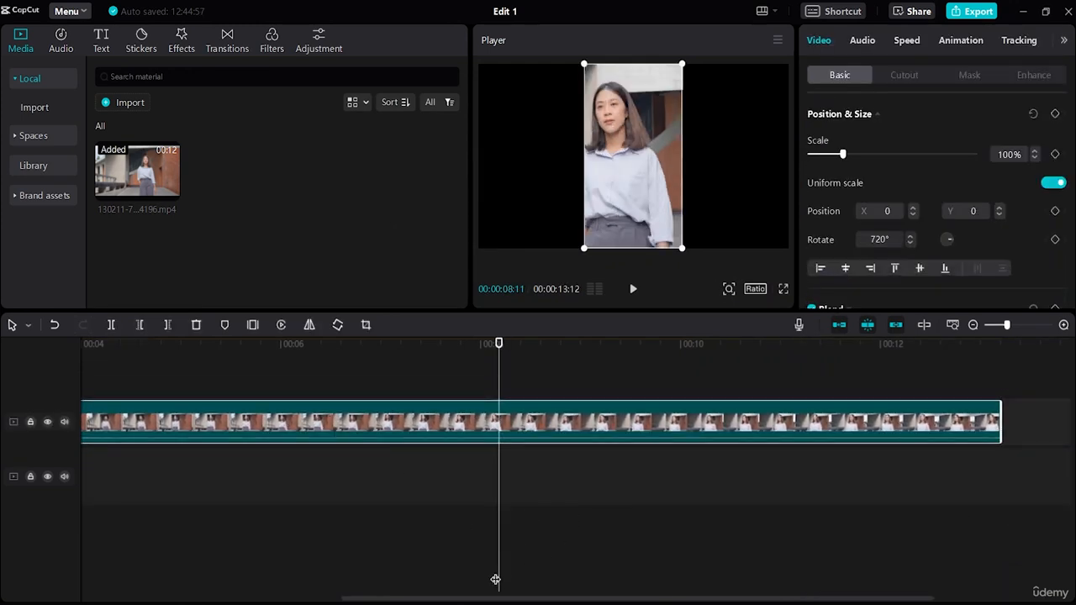
left_click(491, 577)
key("Home")
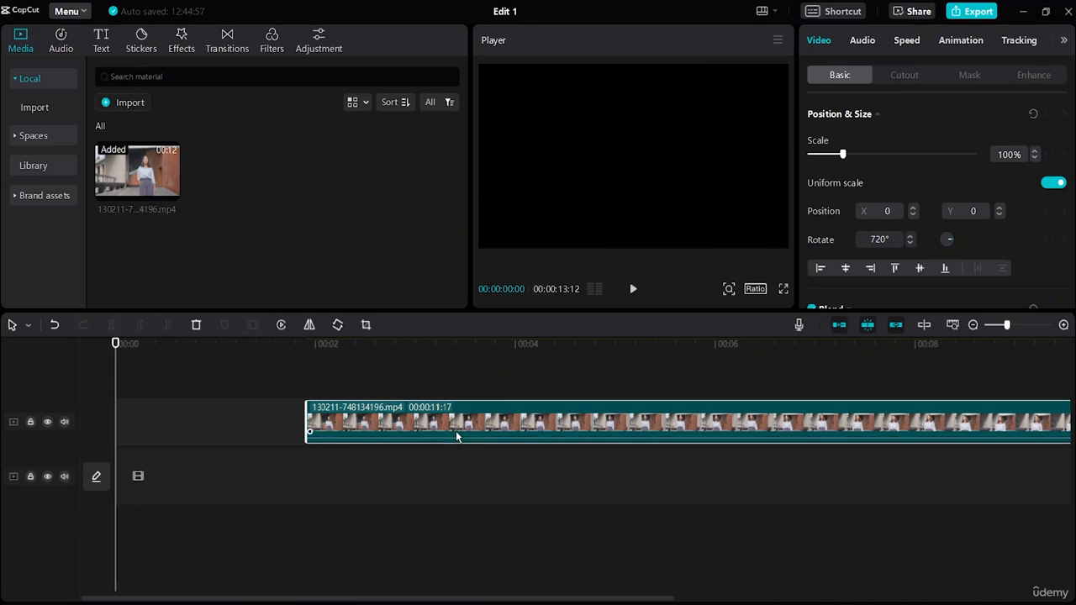
left_click_drag(456, 435, 198, 427)
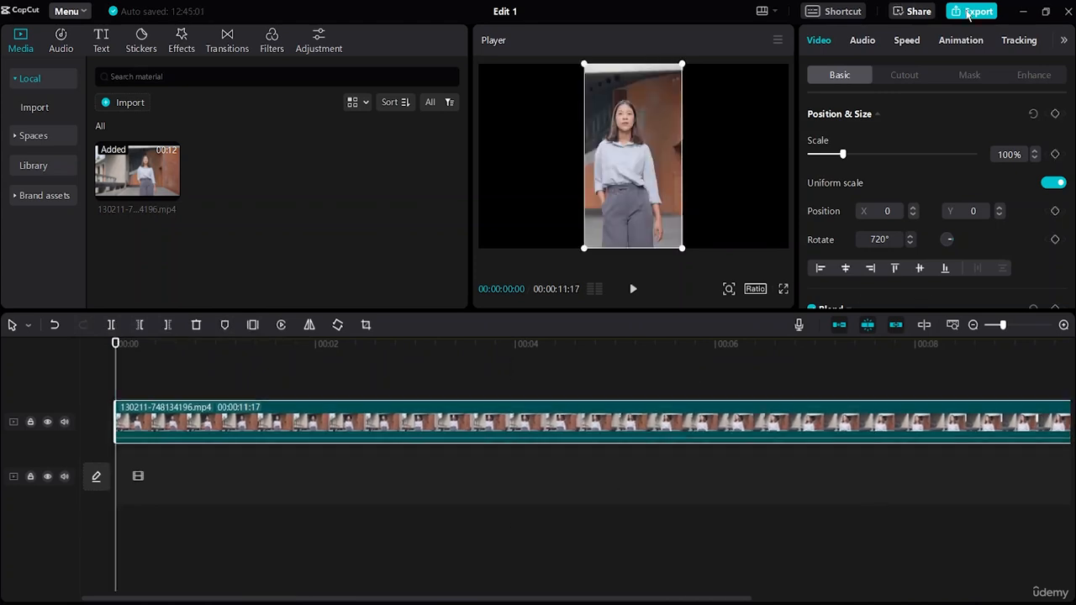
Set the export resolution to 4K, try the Higher bit rate, and return the bit rate to Recommended
left_click(971, 11)
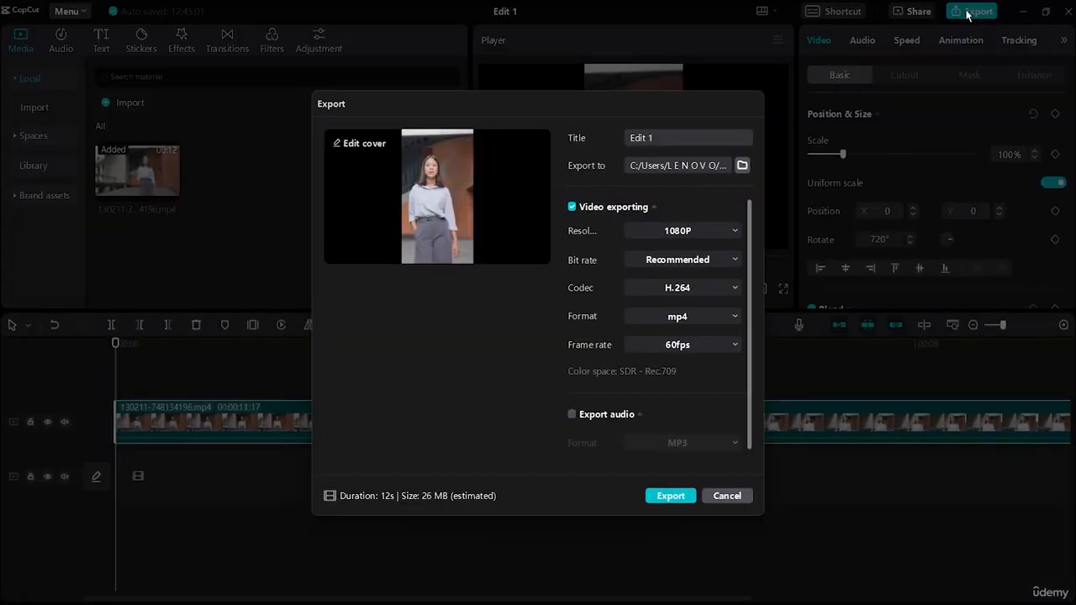
left_click(694, 231)
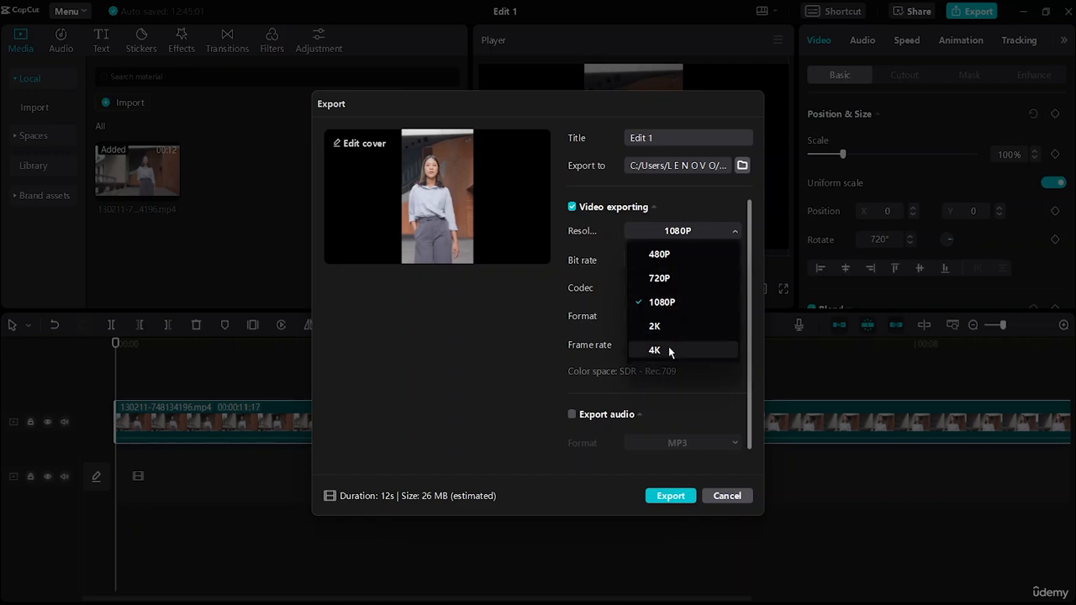
left_click(670, 351)
left_click(702, 261)
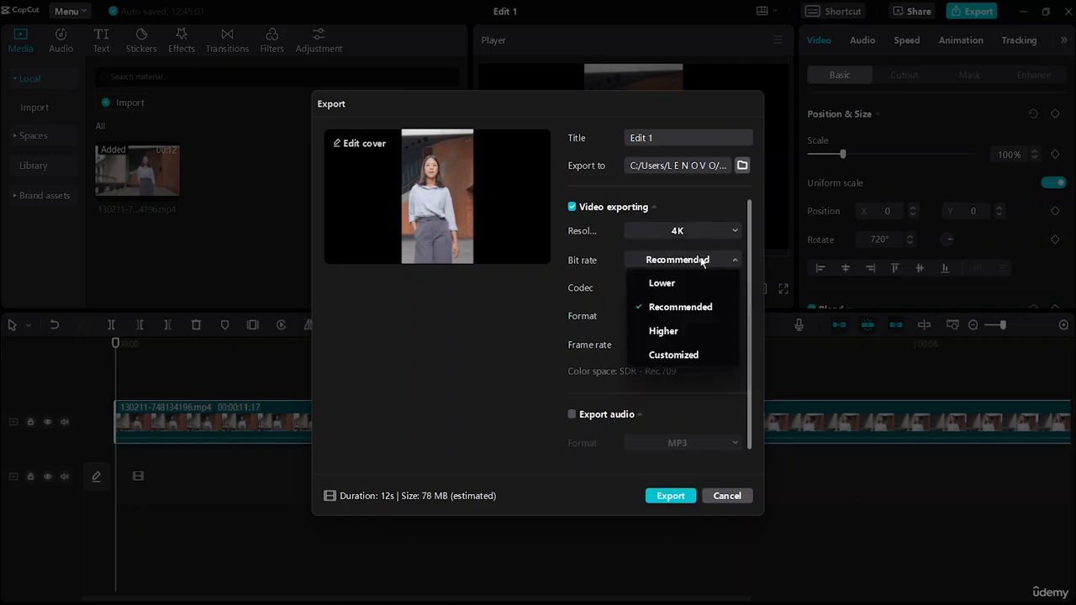
left_click(703, 261)
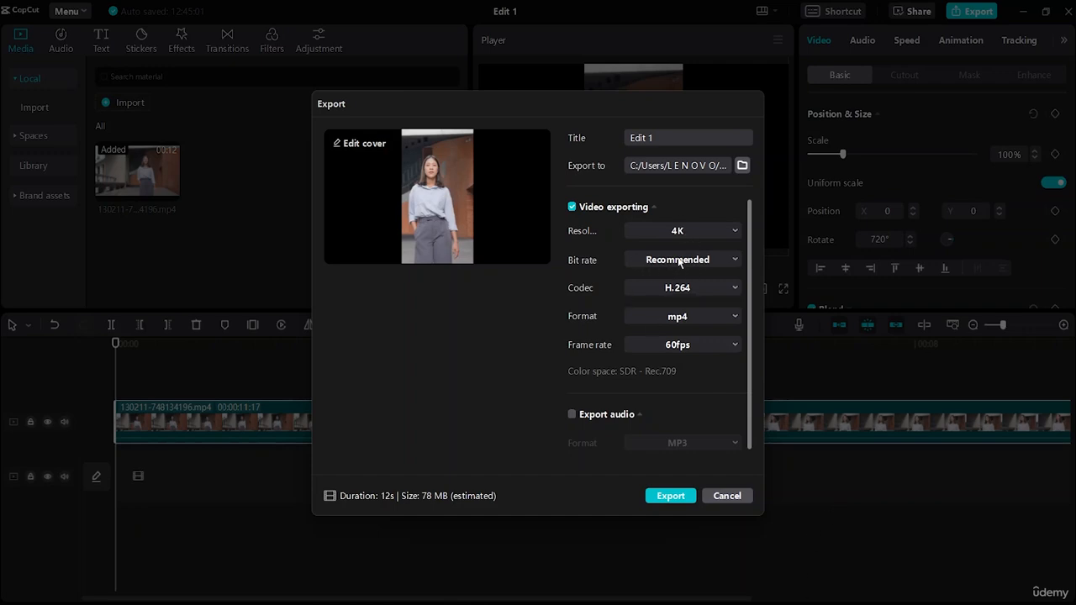
left_click(680, 262)
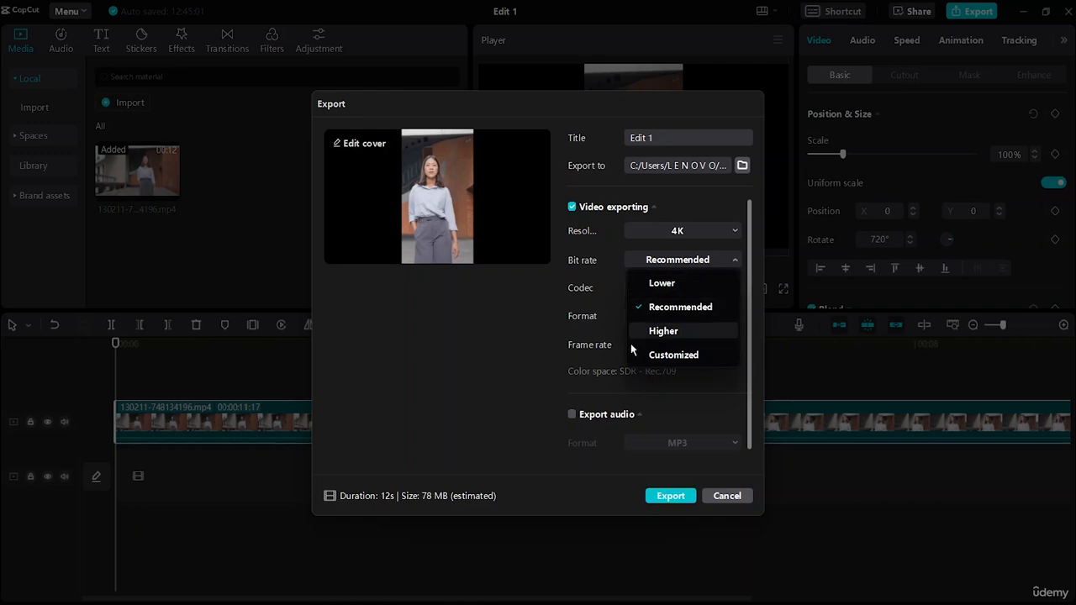
left_click(679, 333)
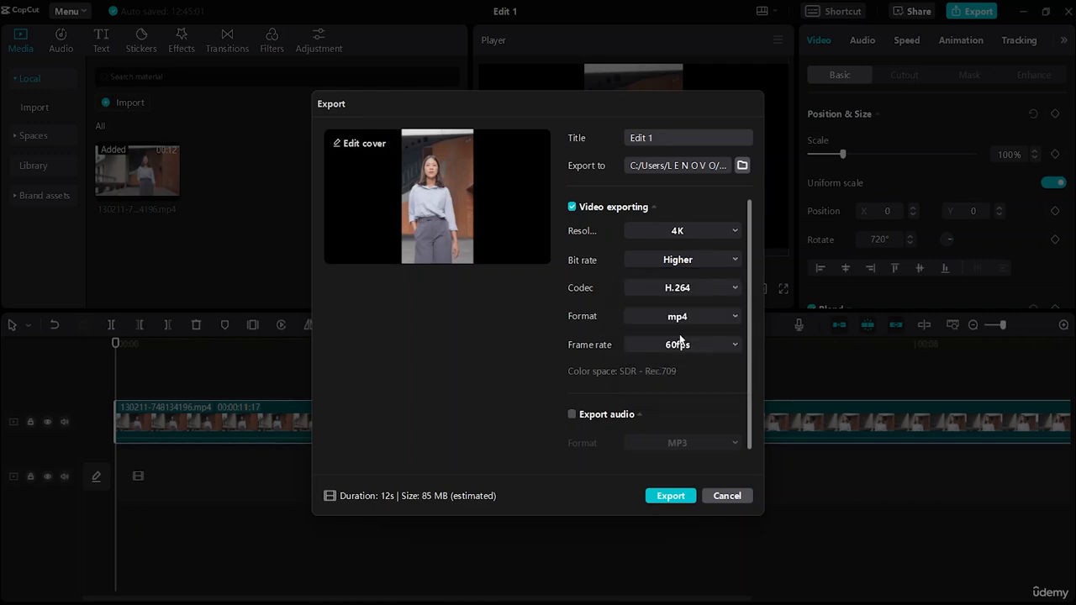
left_click(689, 259)
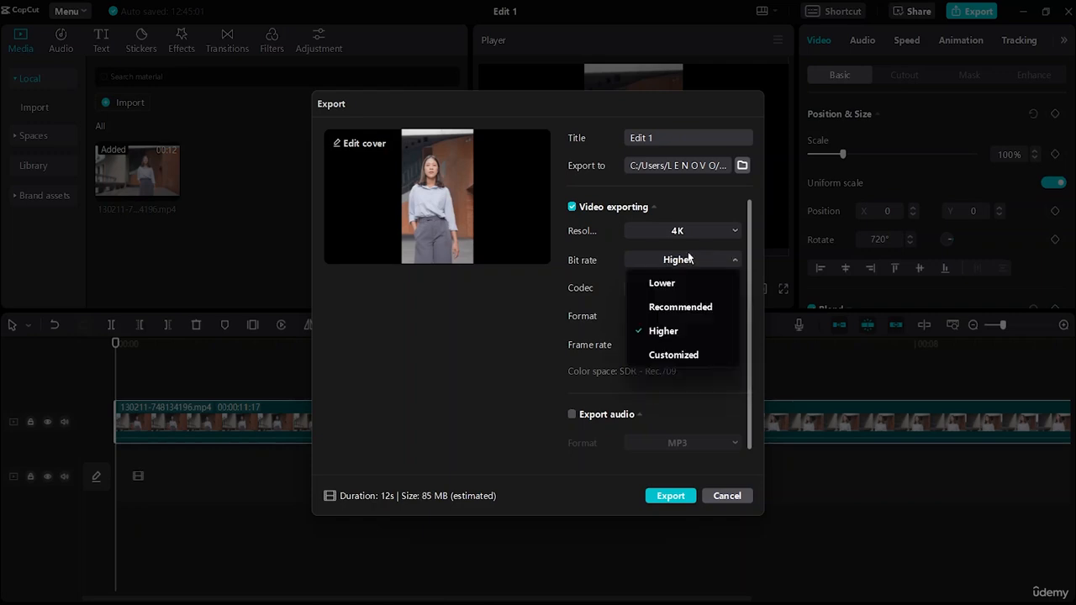
left_click(699, 307)
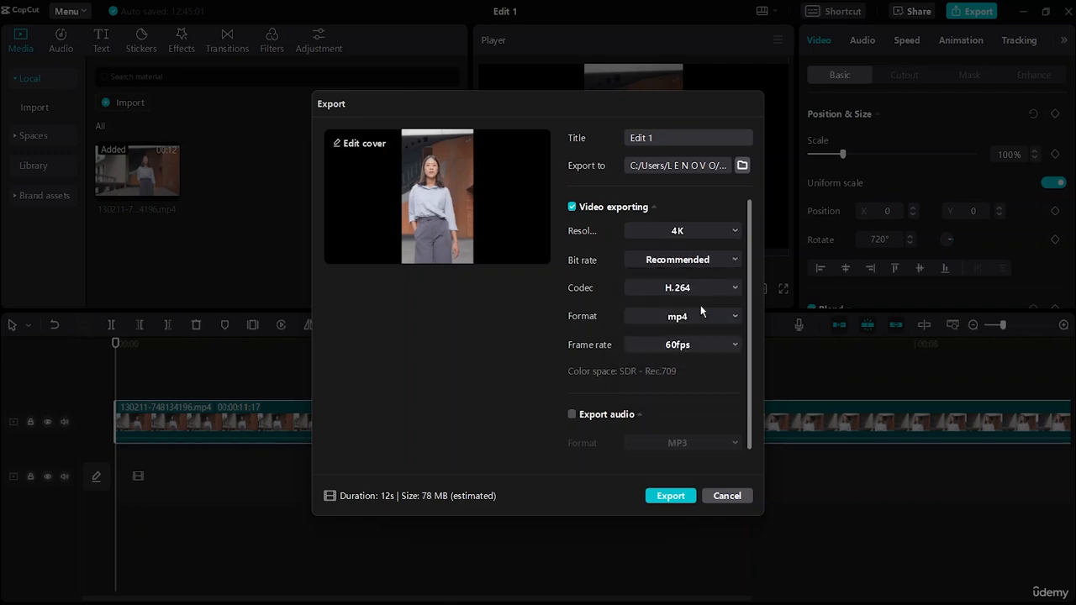
Review the export codec and format options, keeping H.264 and mp4, and cancel the export
left_click(646, 288)
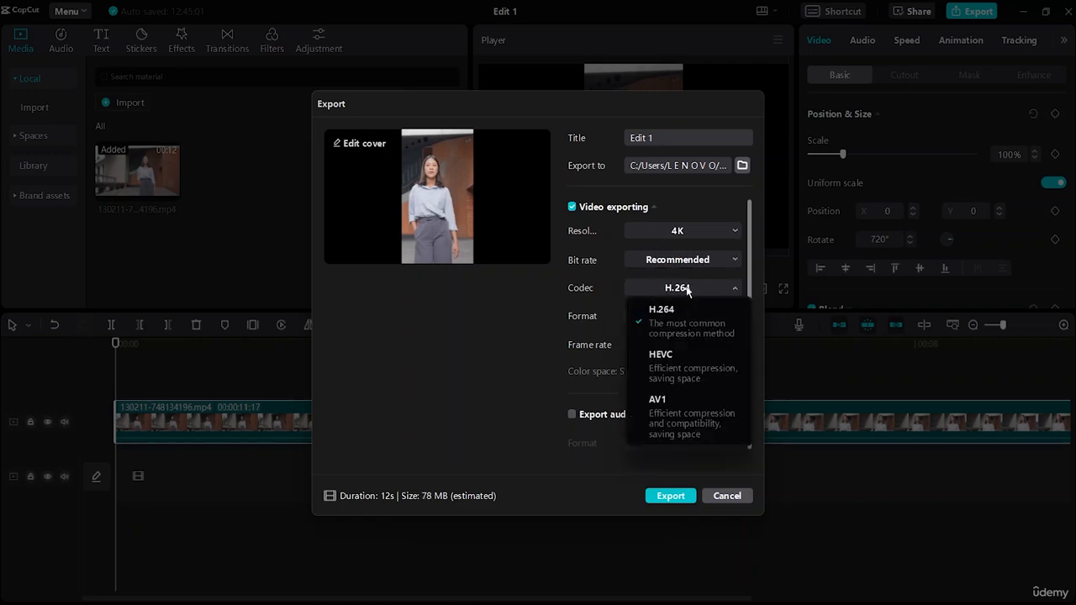
left_click(674, 325)
left_click(647, 317)
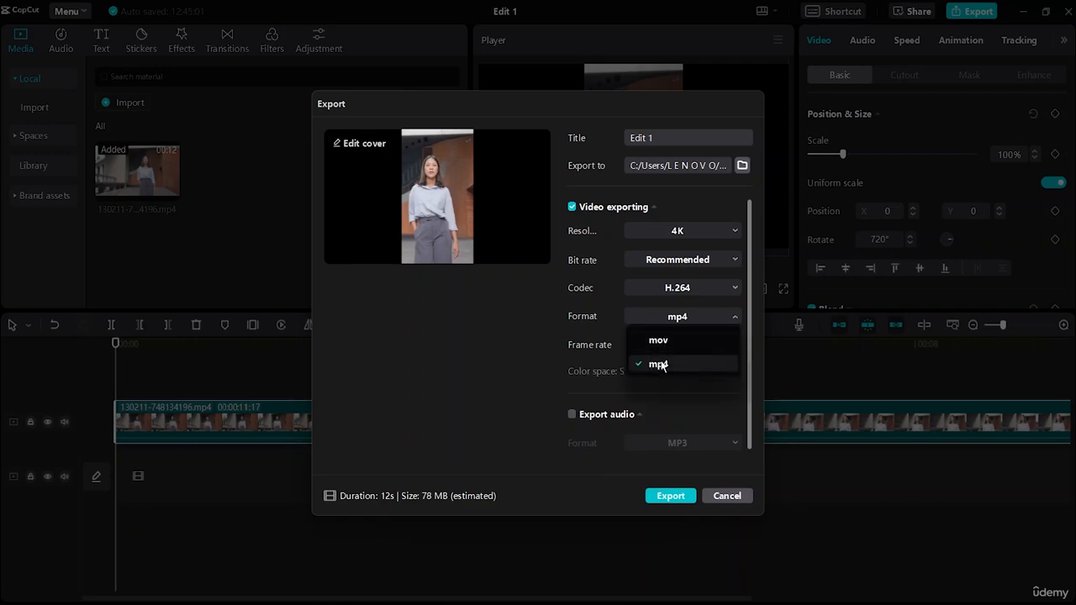
left_click(692, 316)
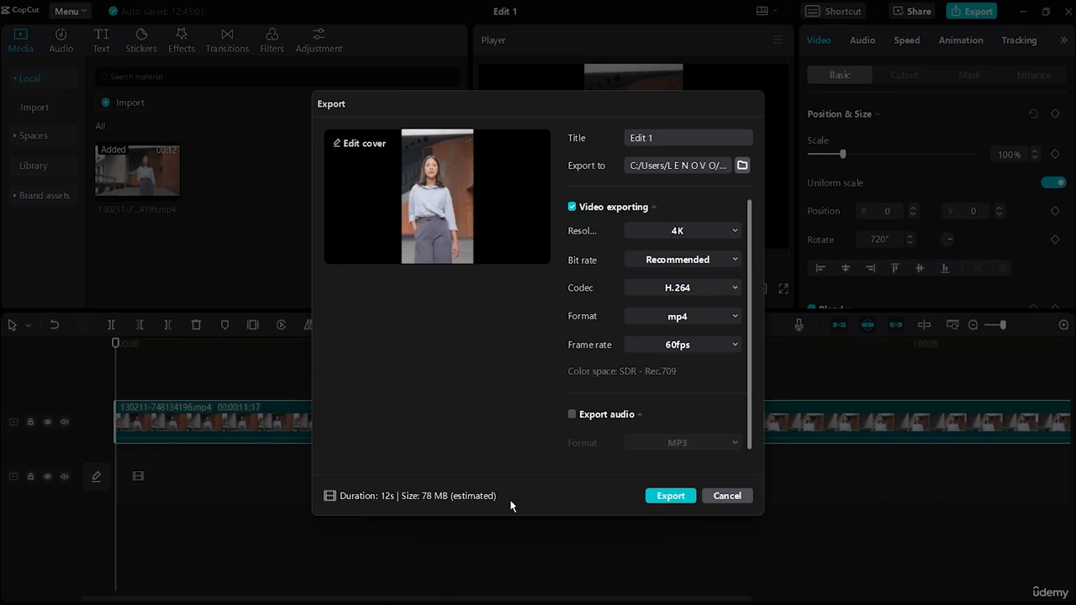
left_click(718, 496)
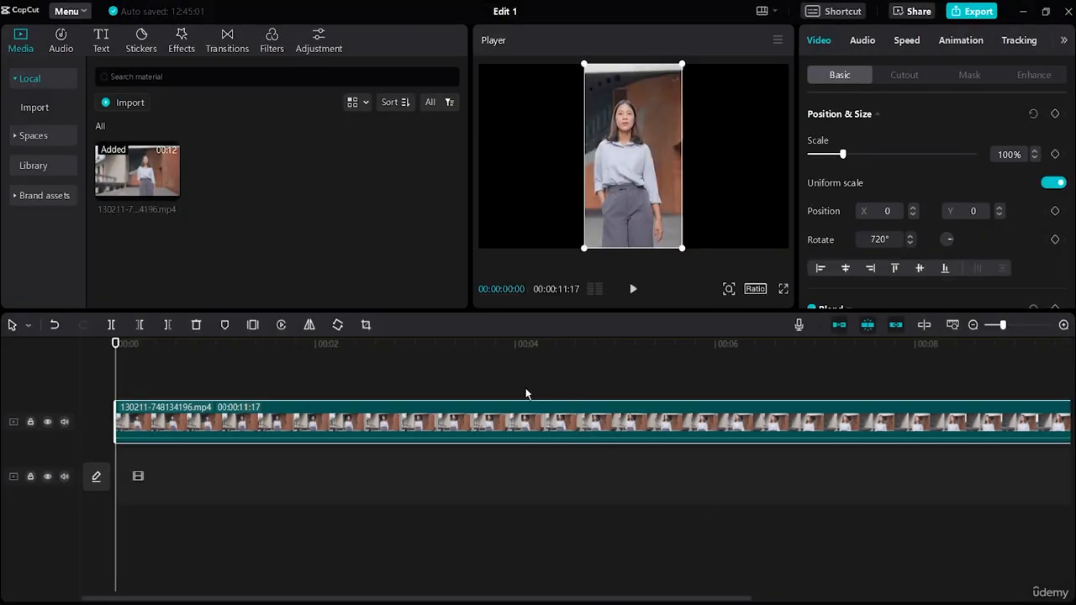
Add the Vlog song Fashion Modern Company VP EDM(853373) to the timeline as an audio track starting at 00:00:00:00
left_click(239, 591)
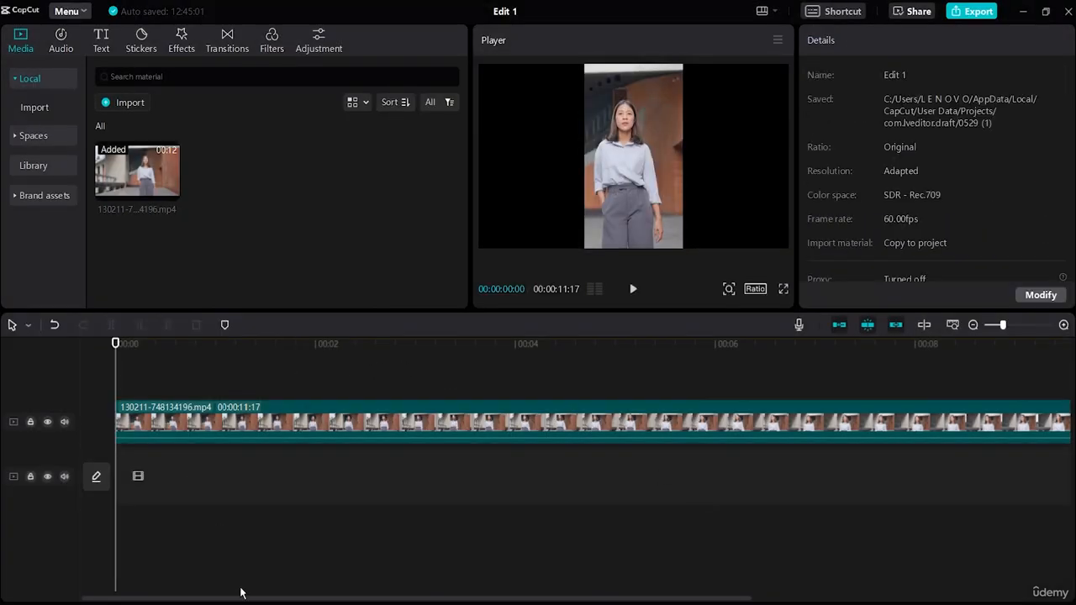
left_click(63, 40)
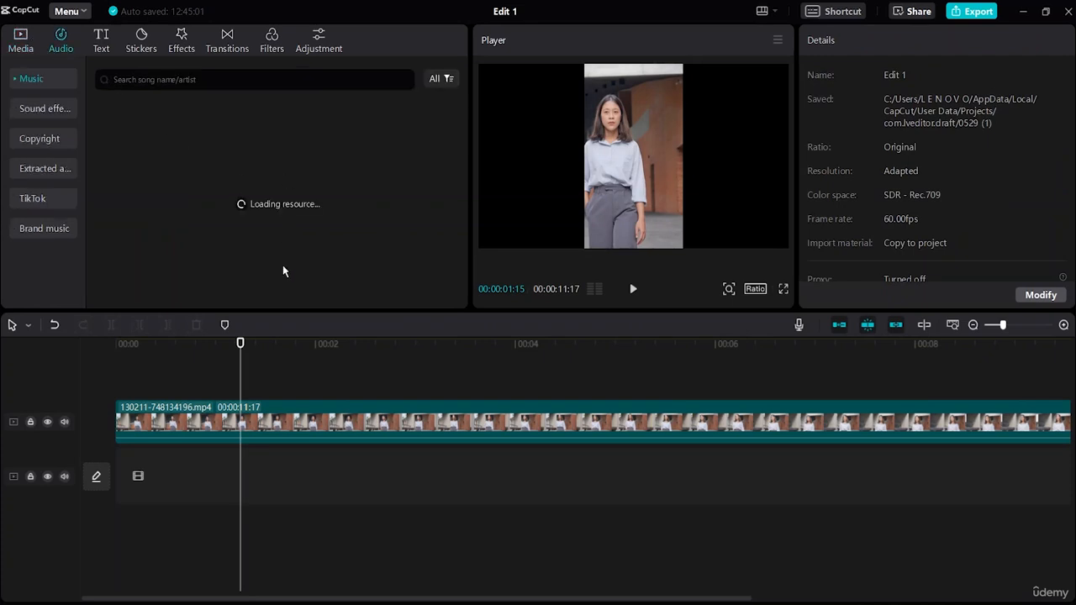
left_click_drag(240, 364, 74, 357)
left_click(446, 148)
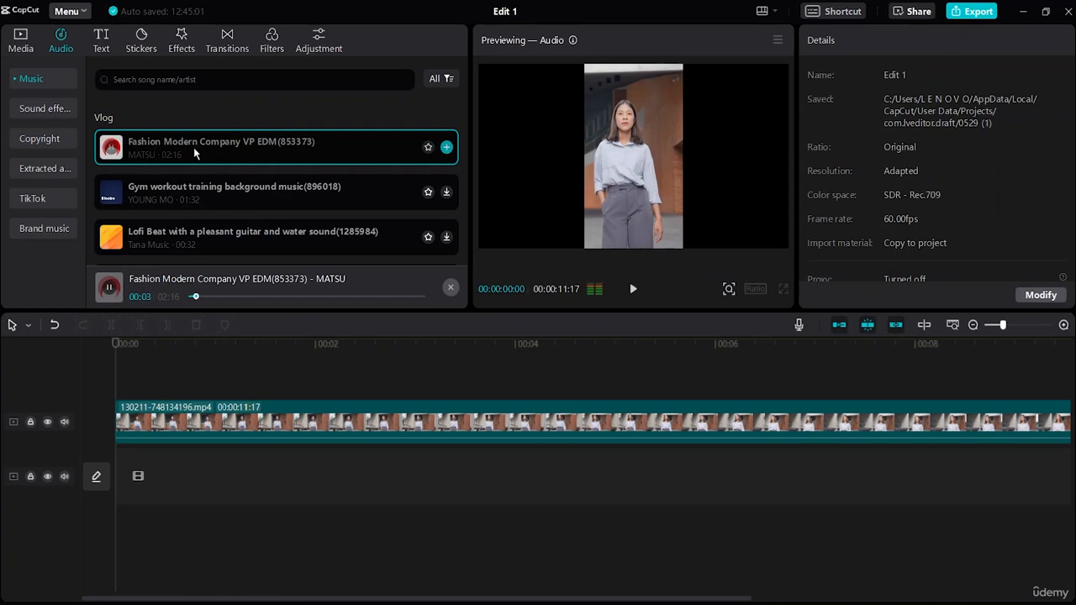
left_click_drag(194, 152, 123, 392)
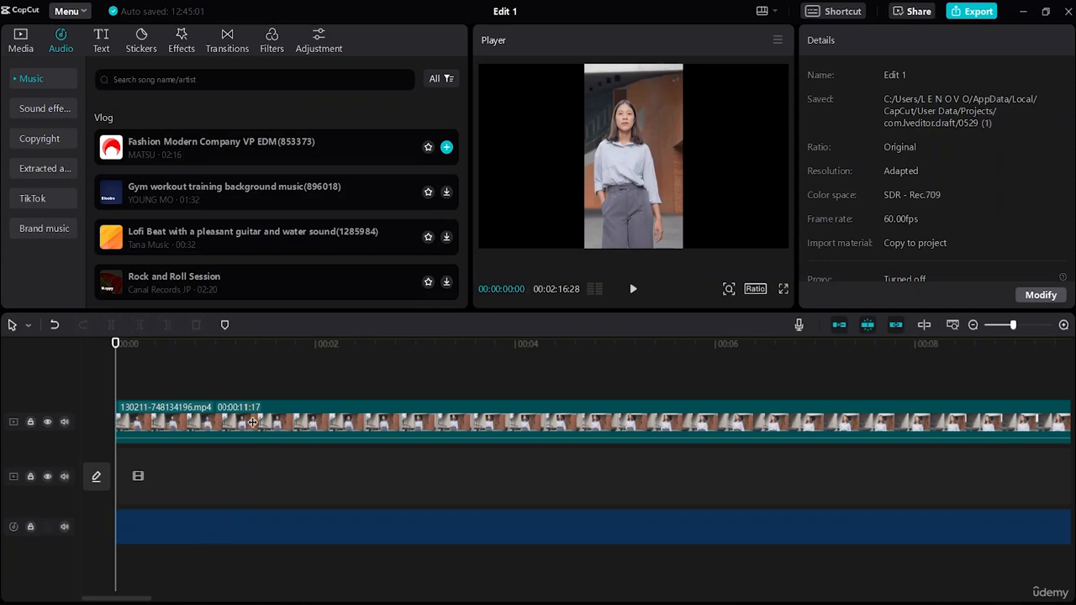
left_click(116, 538)
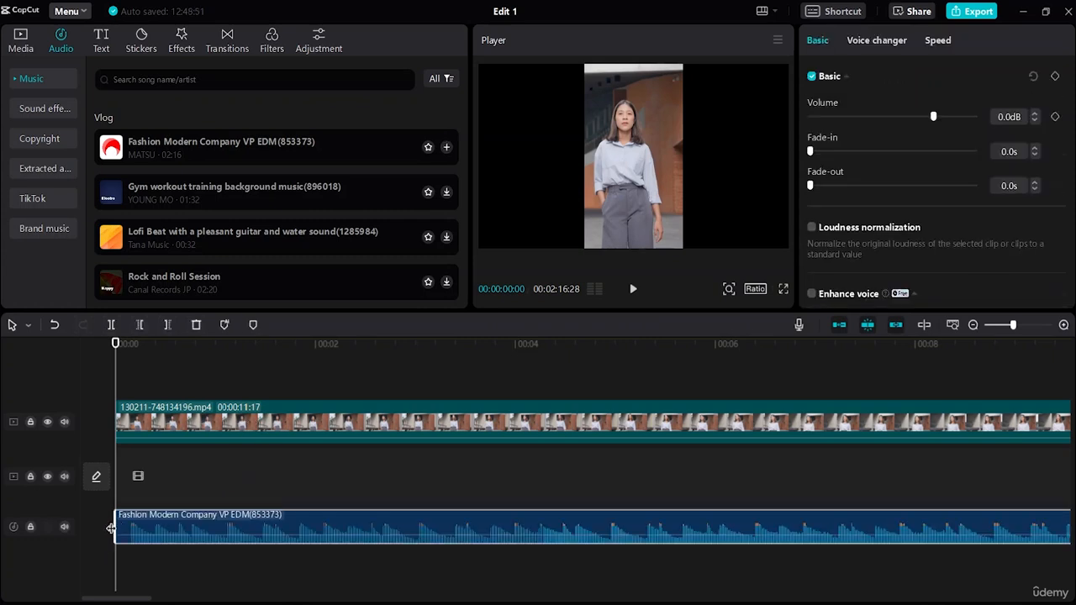
Move the video clip down onto the main track and export the project as a 1080P mp4 at 60fps
left_click_drag(283, 428, 260, 492)
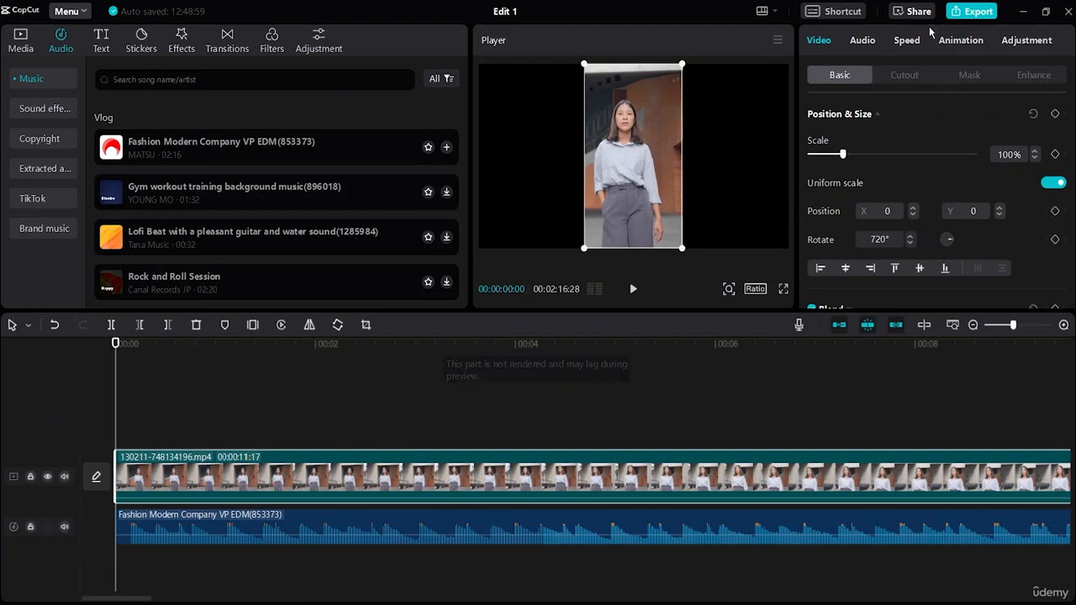
left_click(964, 14)
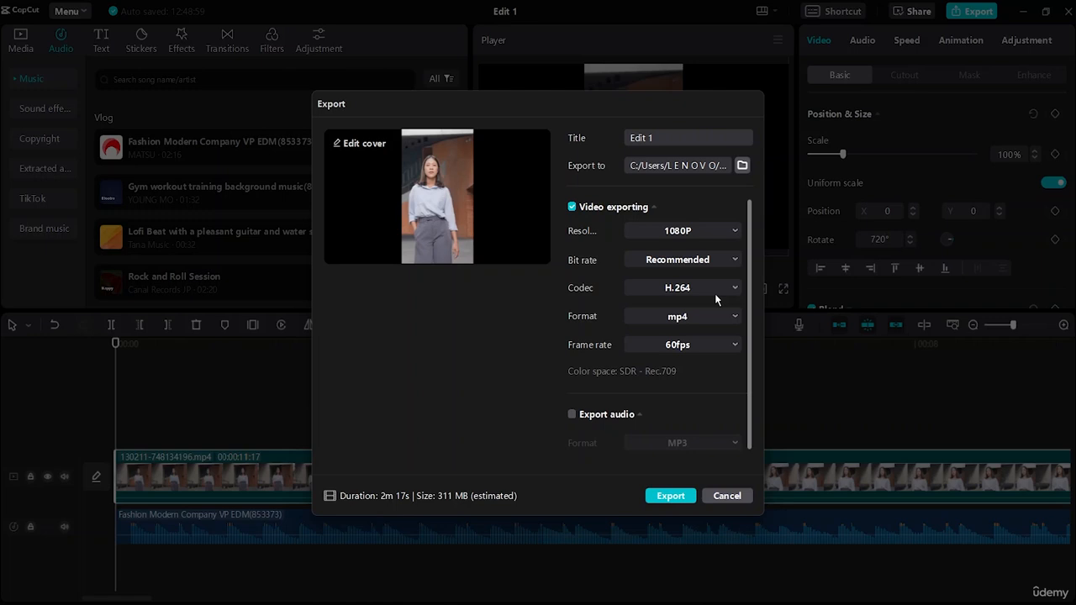
left_click(670, 496)
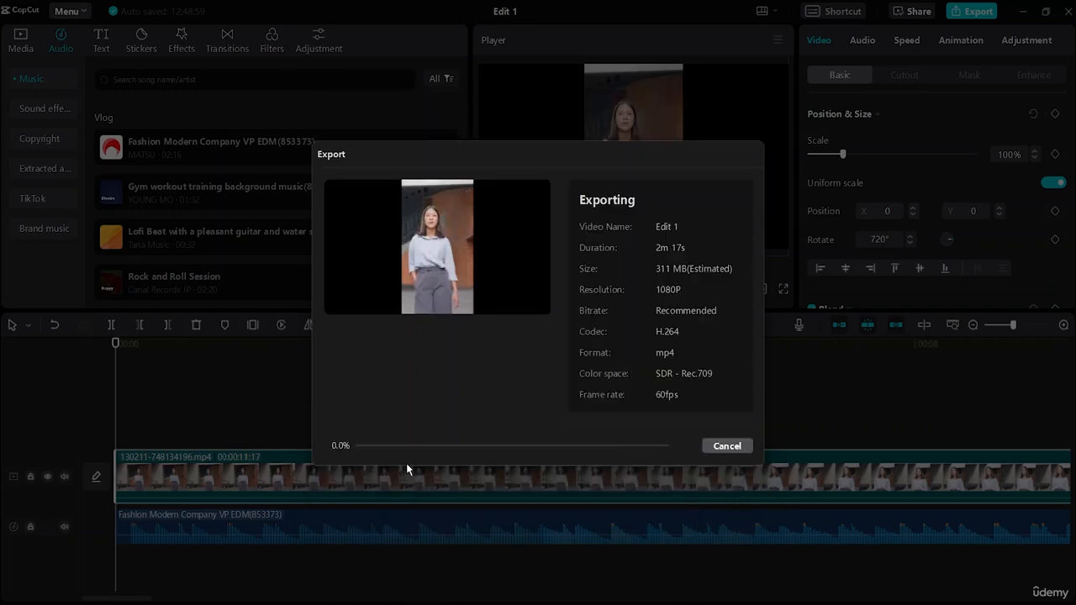